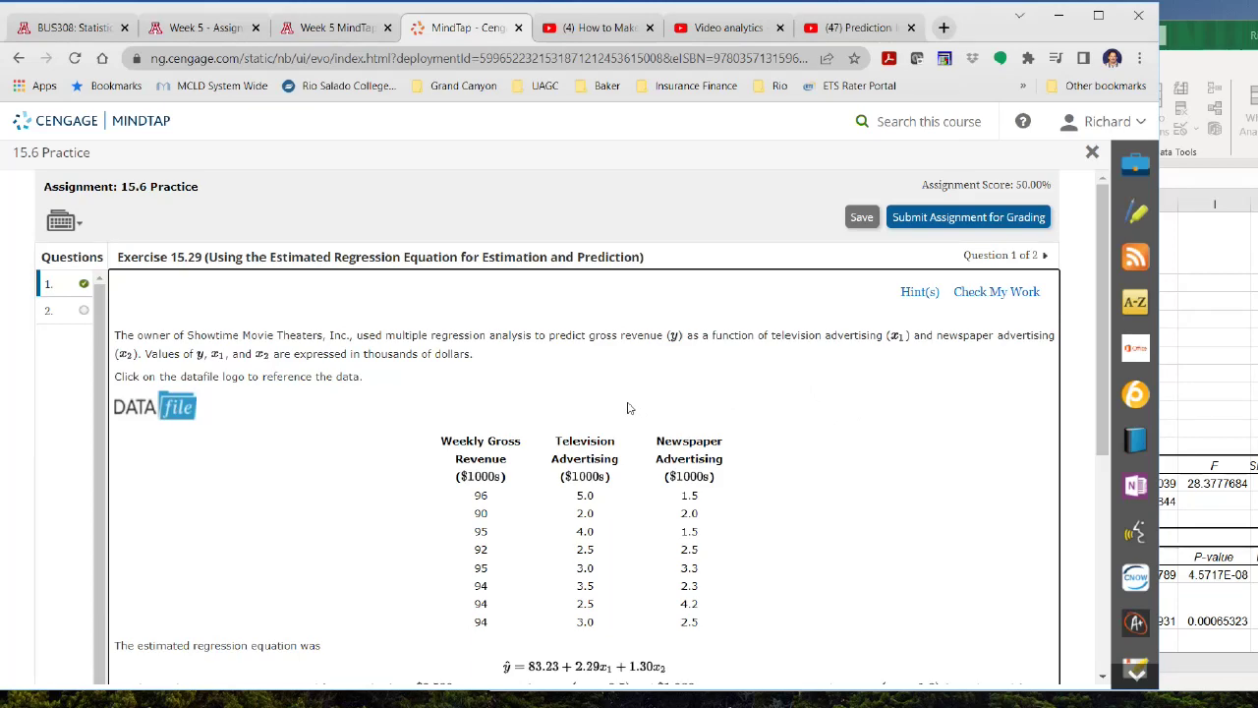
# - Bring the Showtime workbook in front, drag its window fully onto the screen, and click a cell
pyautogui.scroll(-3, 316, 476)
pyautogui.scroll(3, 590, 487)
pyautogui.scroll(-3, 809, 427)
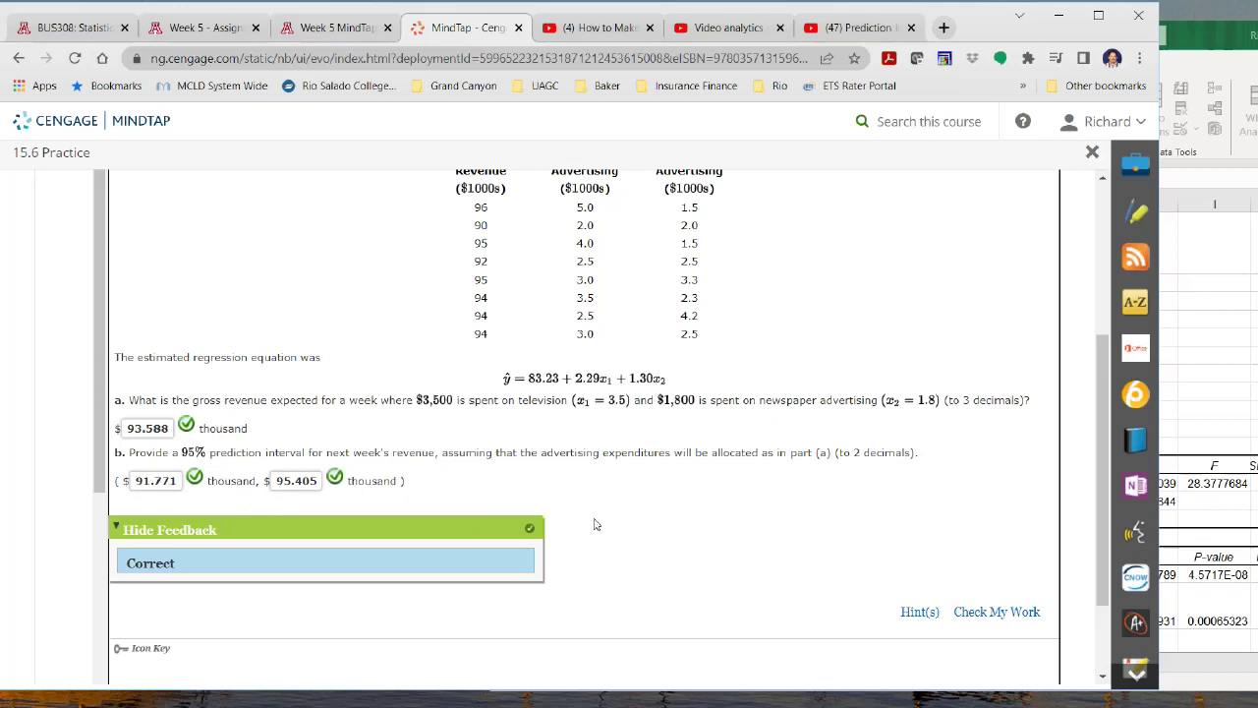
pyautogui.scroll(3, 634, 524)
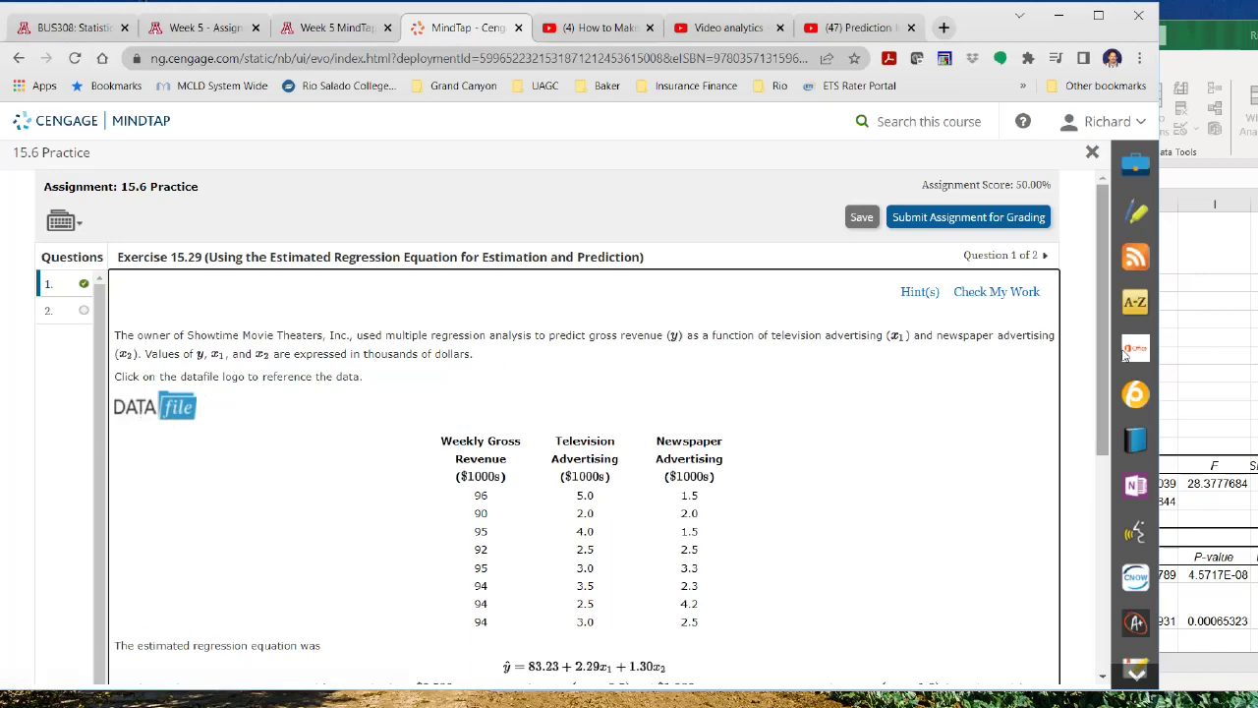
pyautogui.hotkey('alt', 'Tab')
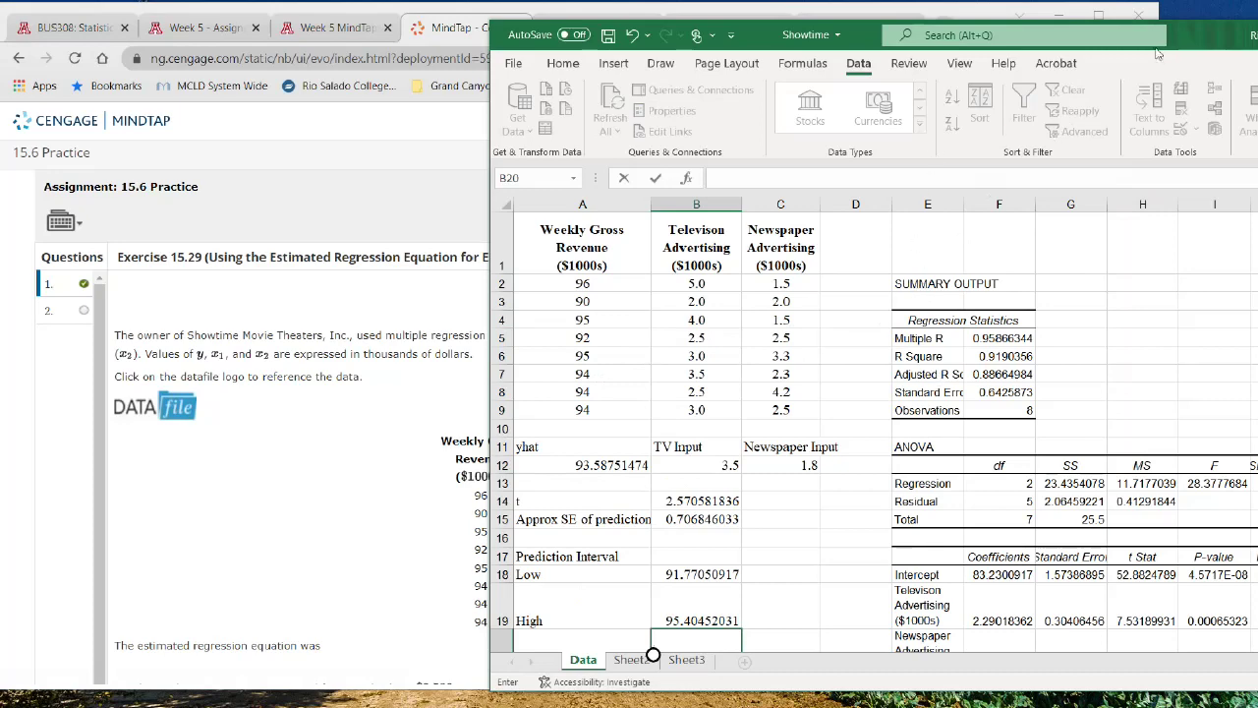
pyautogui.moveTo(1185, 44); pyautogui.dragTo(1075, 40)
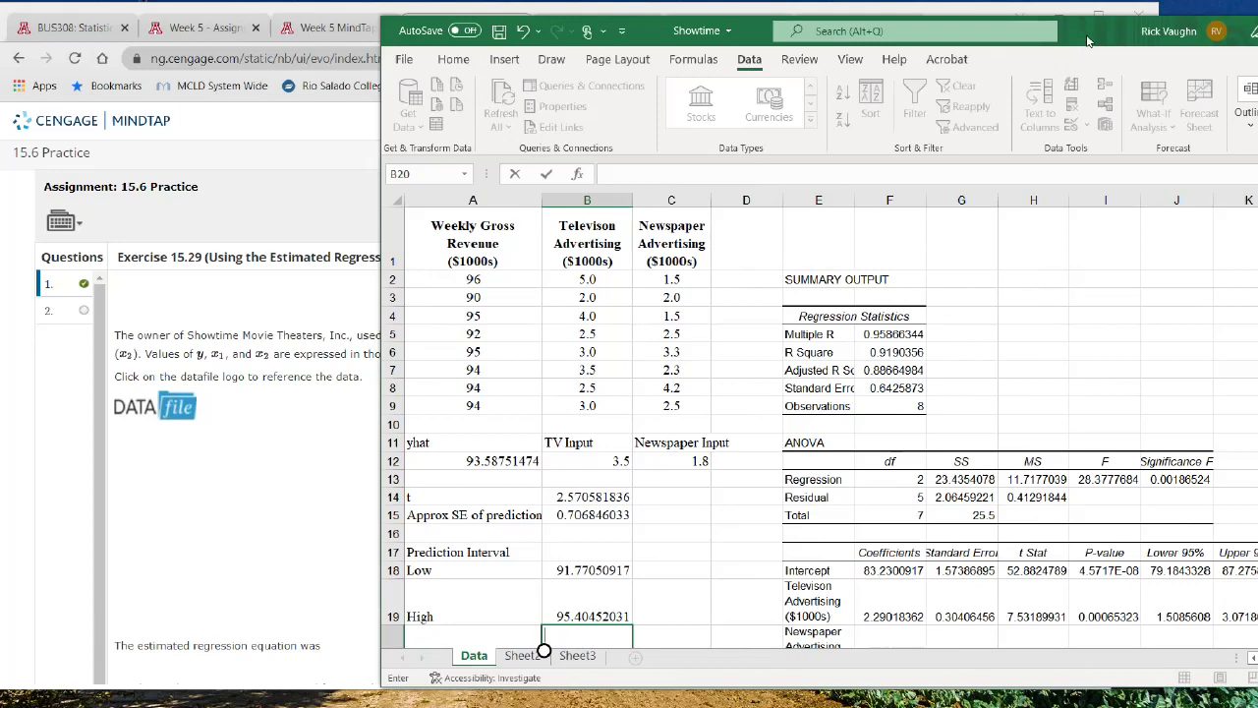
pyautogui.moveTo(1091, 39); pyautogui.dragTo(899, 39)
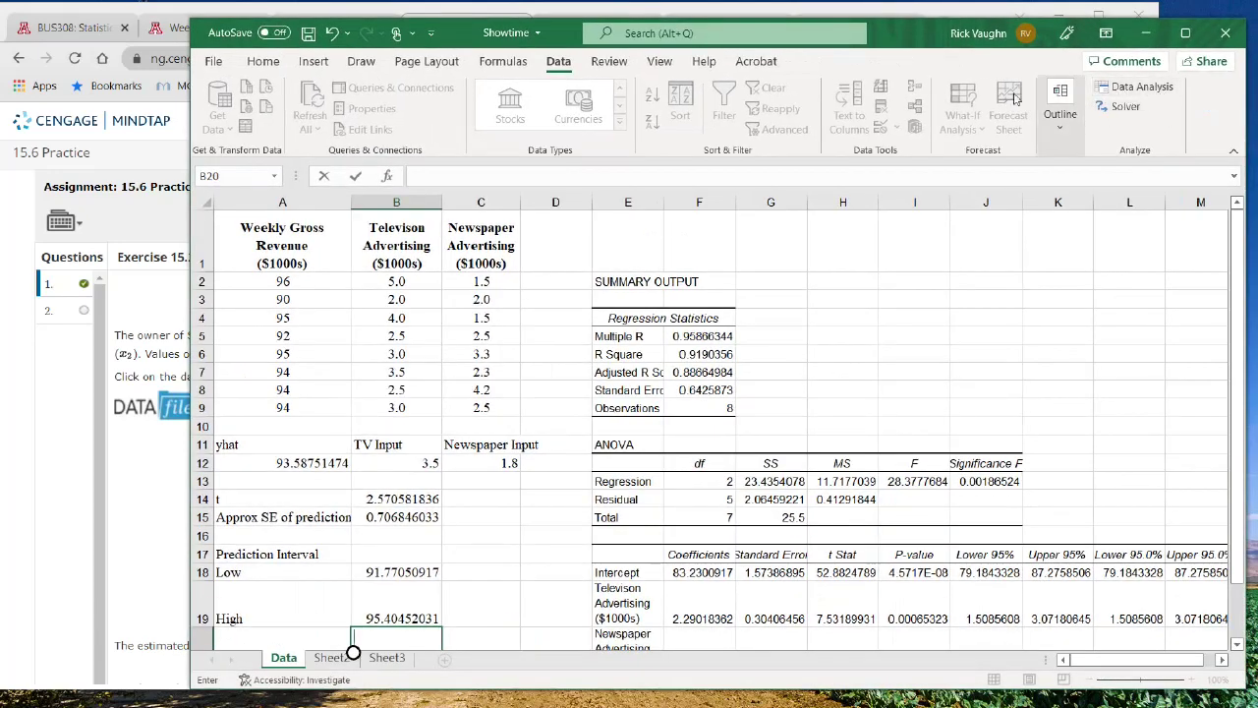
pyautogui.moveTo(907, 34); pyautogui.dragTo(895, 45)
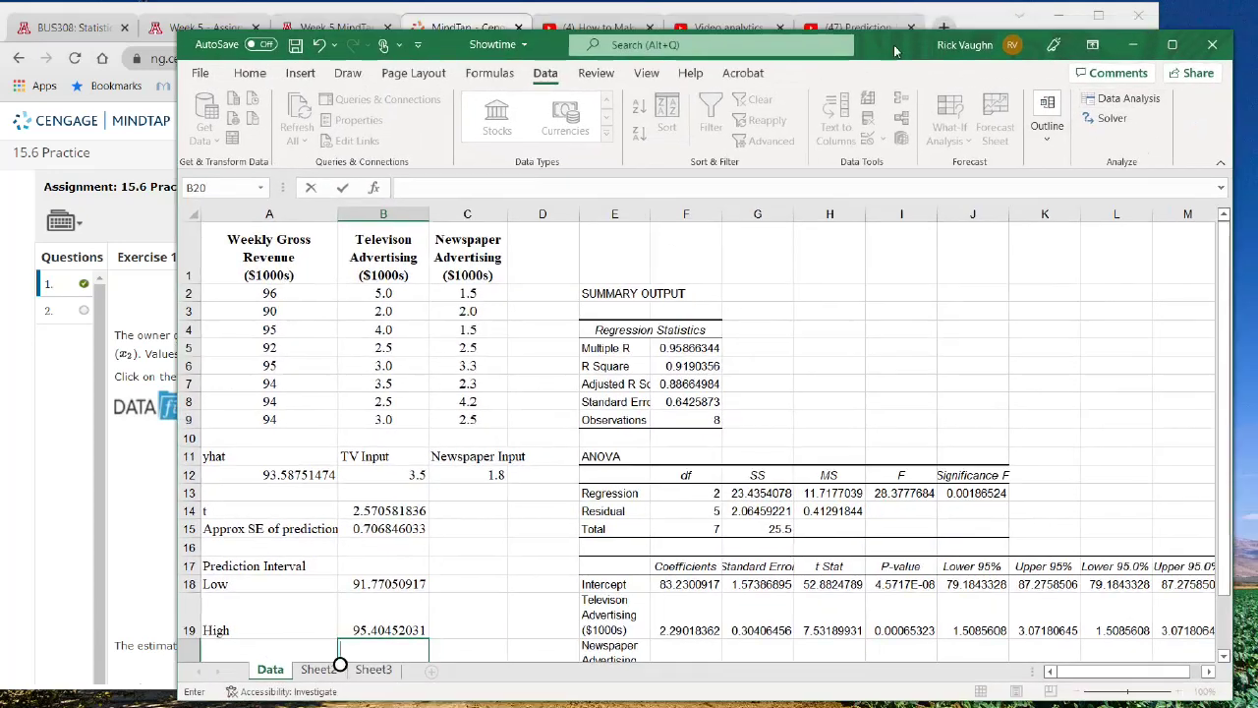
pyautogui.click(662, 272)
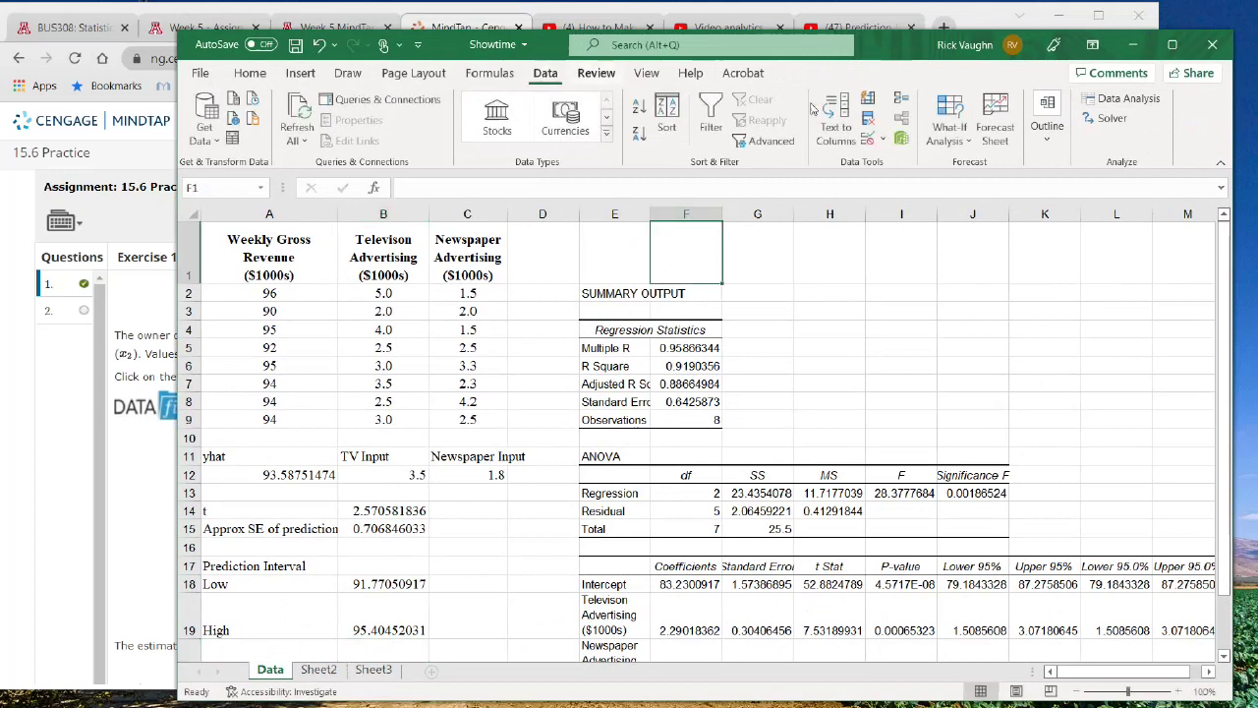
# - Open Data Analysis > Regression, review its ranges, then close both dialogs without rerunning
pyautogui.click(1120, 101)
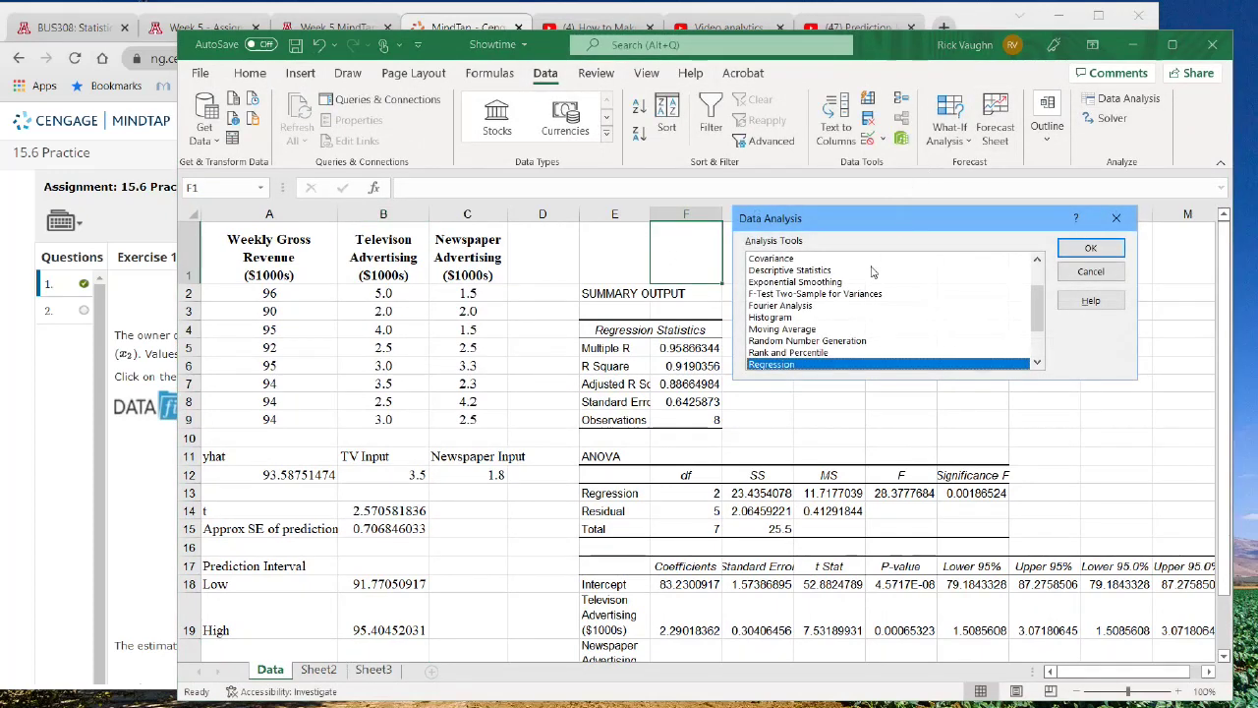
pyautogui.click(1088, 249)
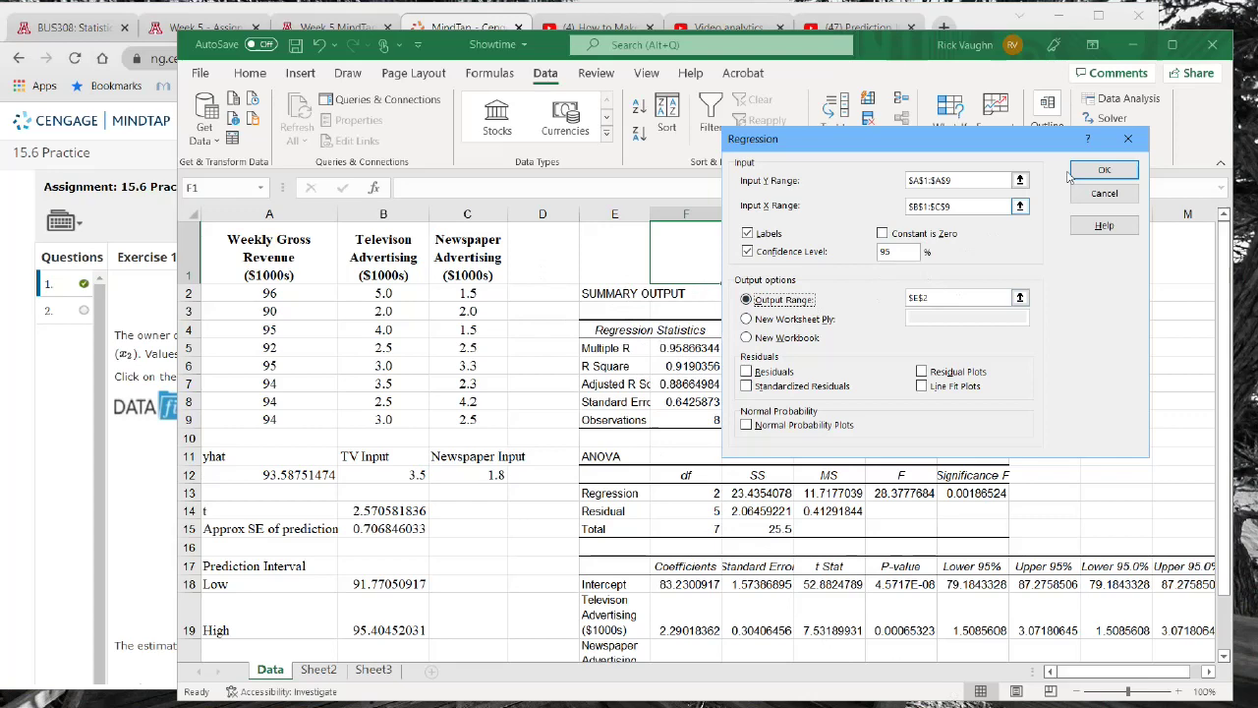
pyautogui.click(1128, 139)
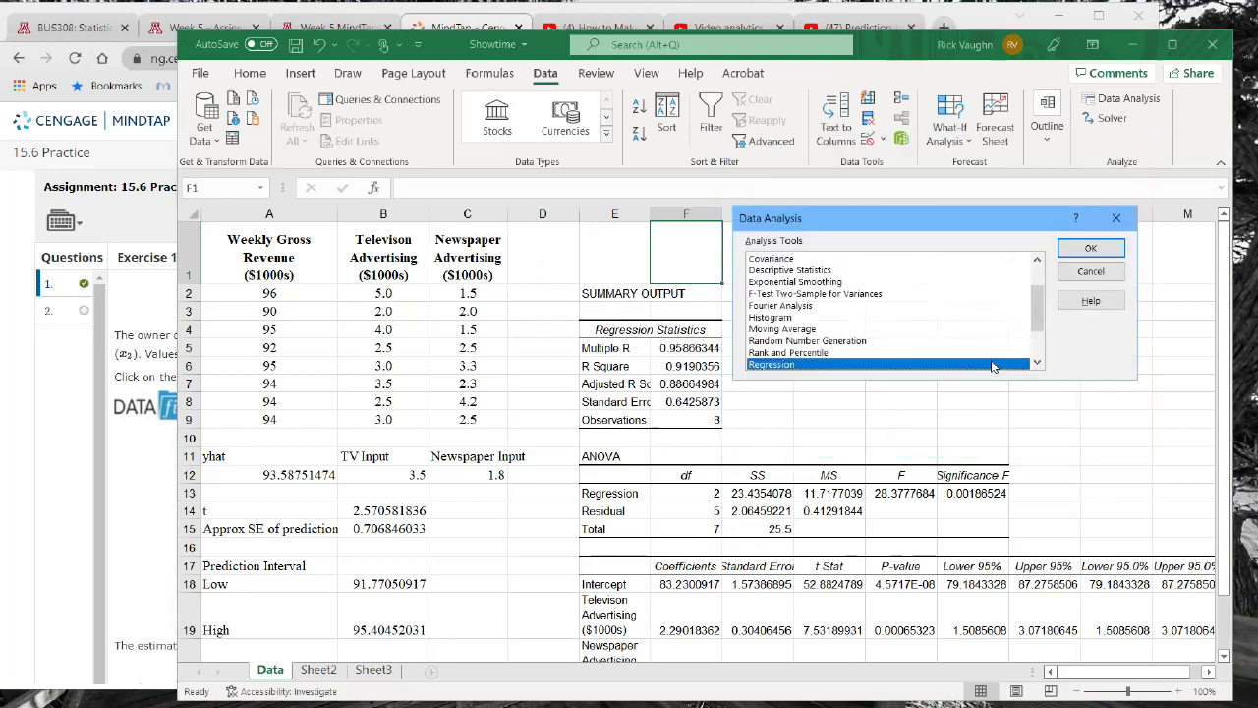
pyautogui.click(1116, 217)
pyautogui.click(882, 383)
# - Check the 3.5 TV and 1.8 newspaper inputs in B12 and C12, then return to MindTap
pyautogui.scroll(-2, 830, 359)
pyautogui.scroll(-1, 830, 358)
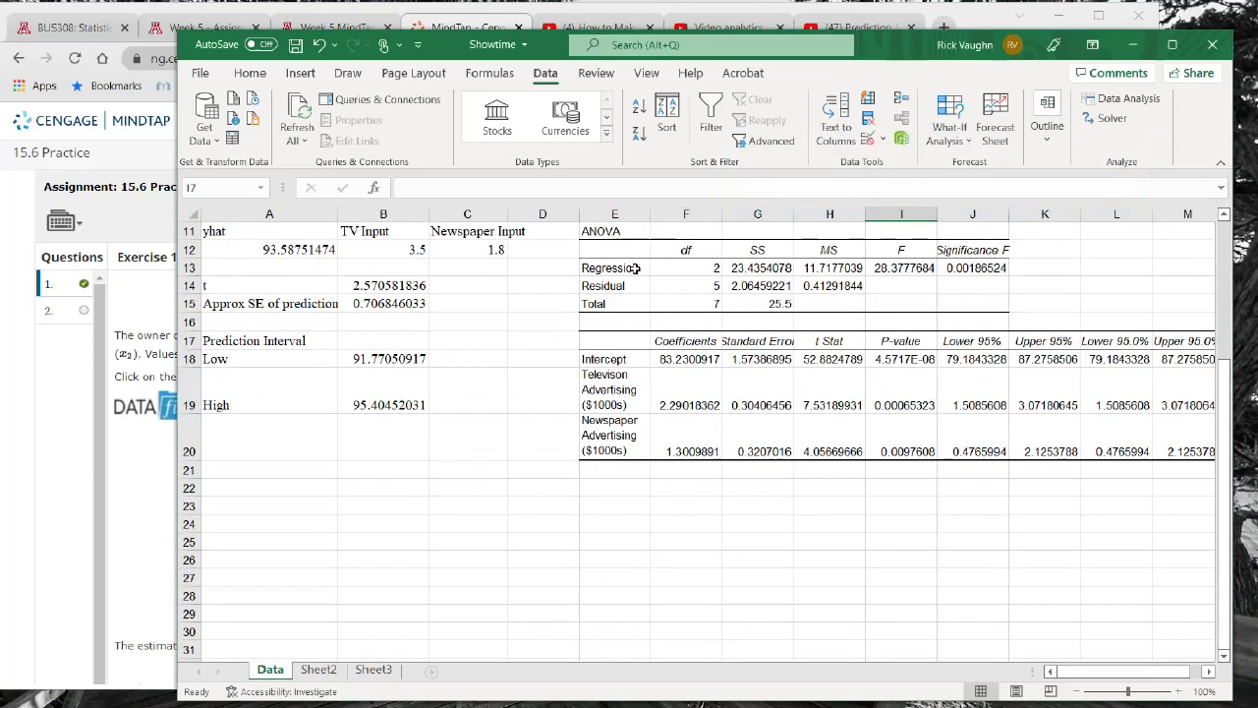
pyautogui.scroll(2, 801, 361)
pyautogui.scroll(2, 753, 366)
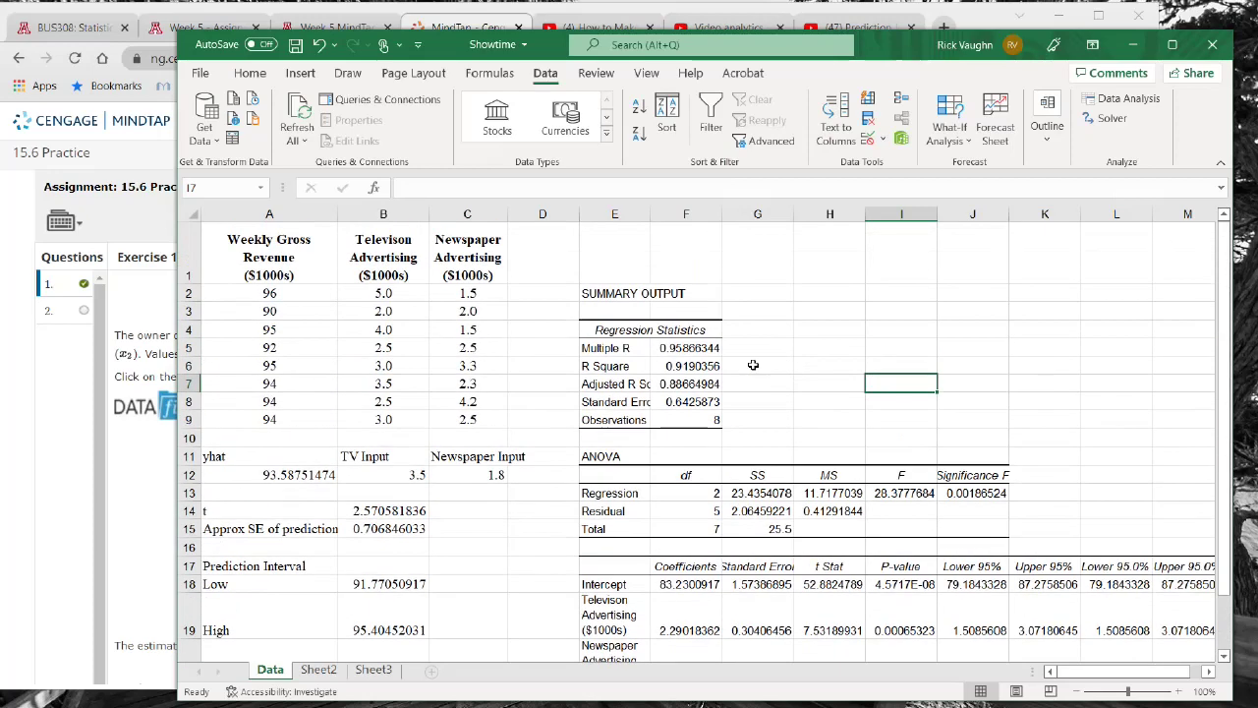
pyautogui.scroll(-3, 788, 422)
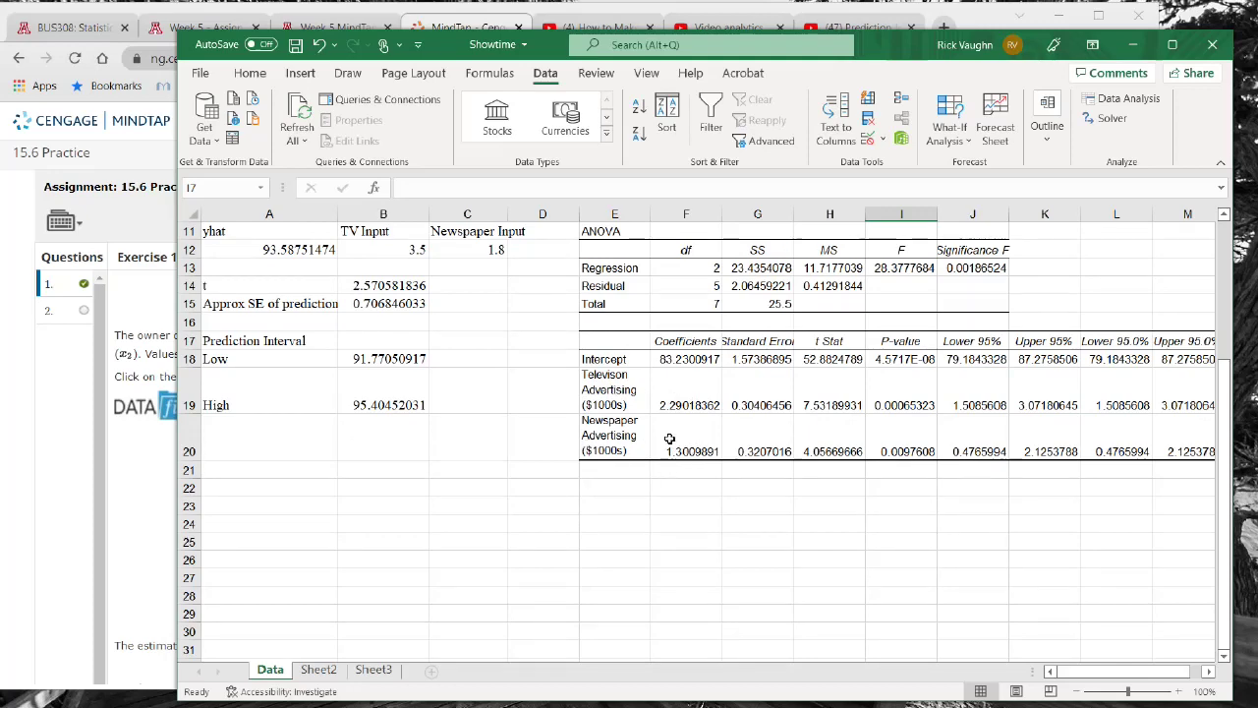
pyautogui.scroll(3, 403, 363)
pyautogui.scroll(1, 404, 362)
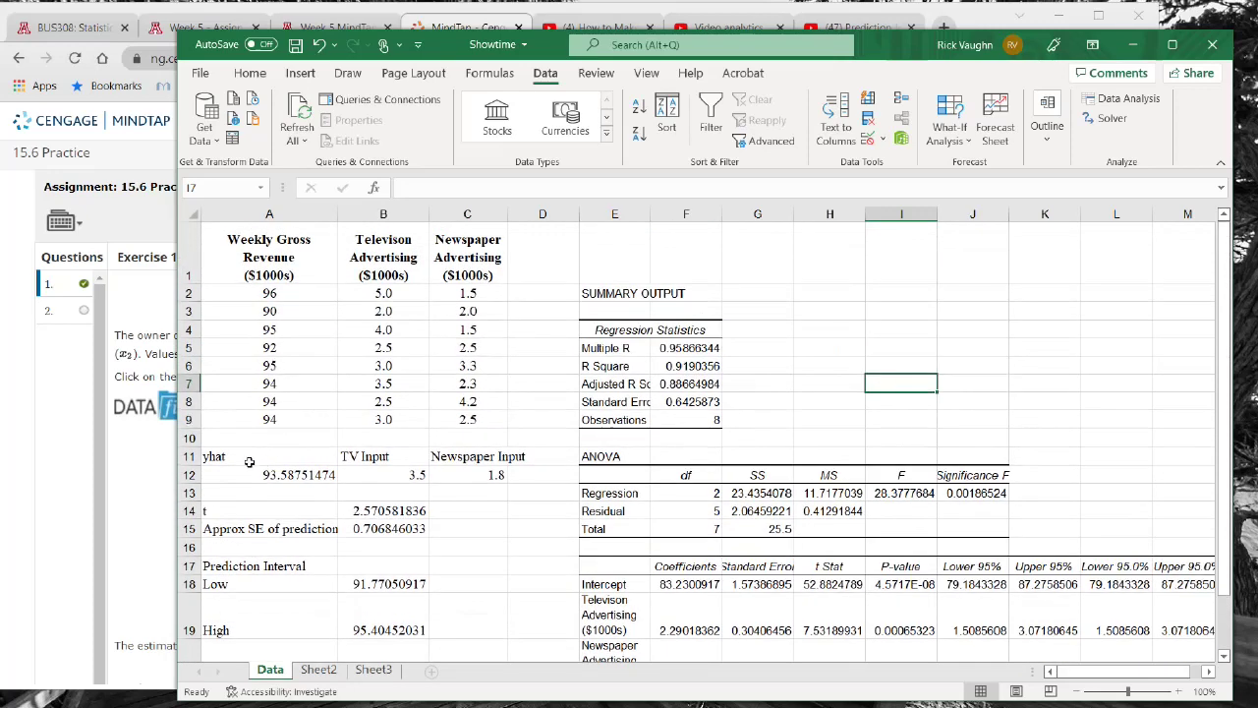
pyautogui.click(382, 476)
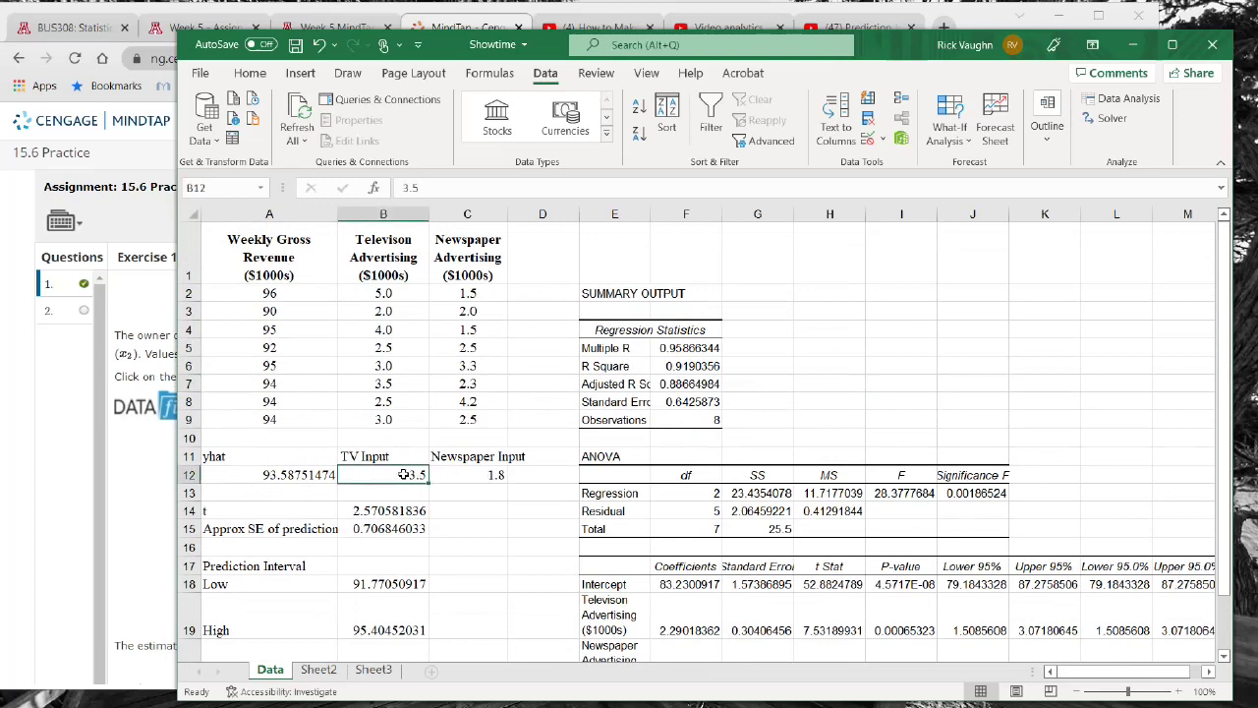
pyautogui.click(491, 475)
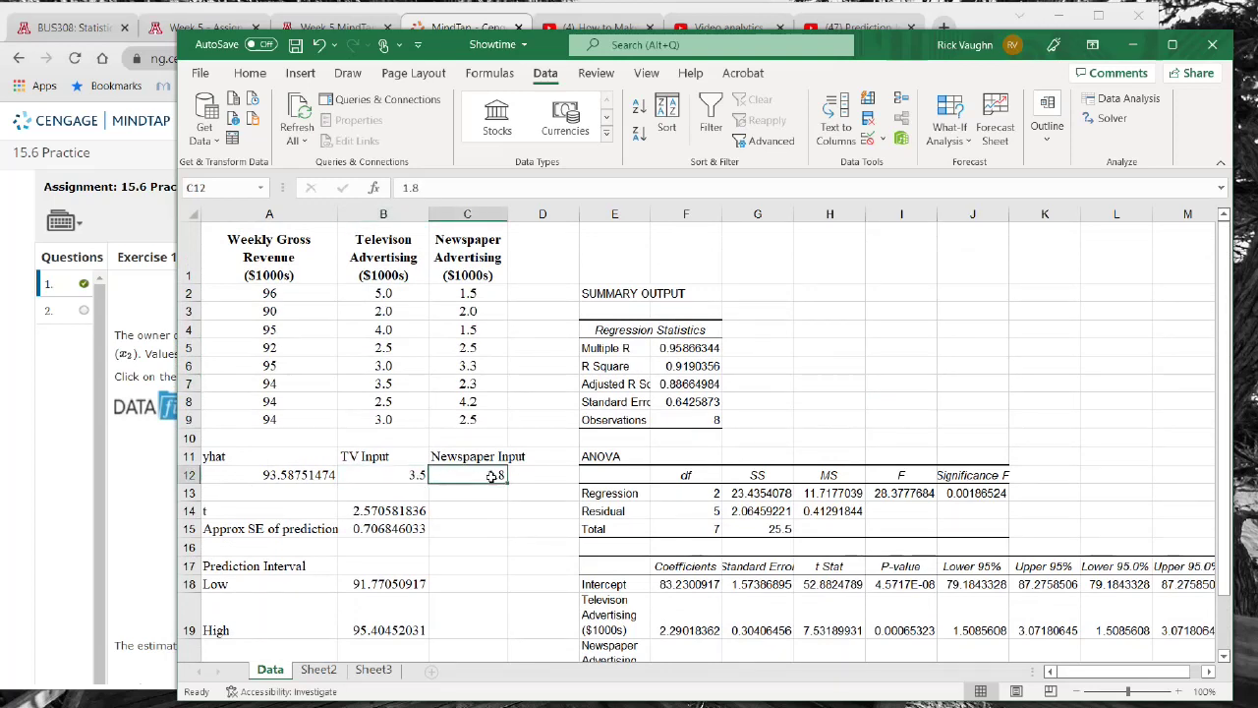
pyautogui.click(157, 468)
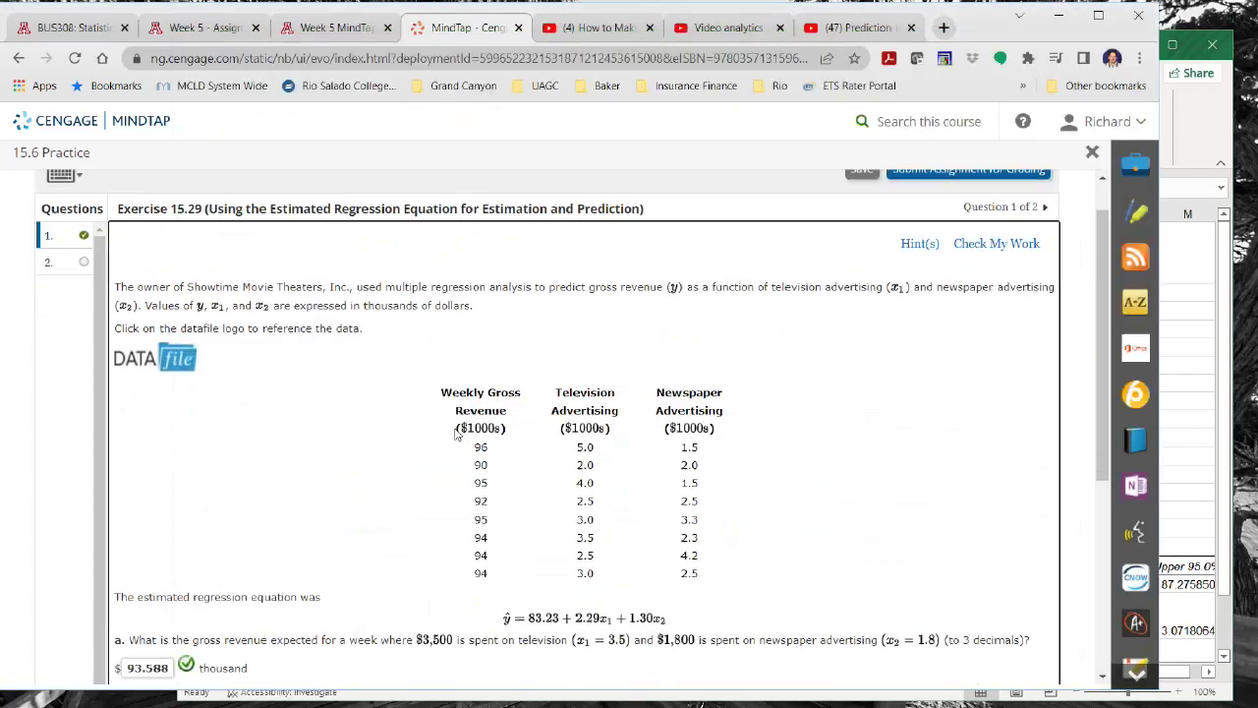
# - Review MindTap's correct answers, then show A12's formula =F18+F19*B12+F20*C12 in Excel
pyautogui.scroll(-3, 432, 408)
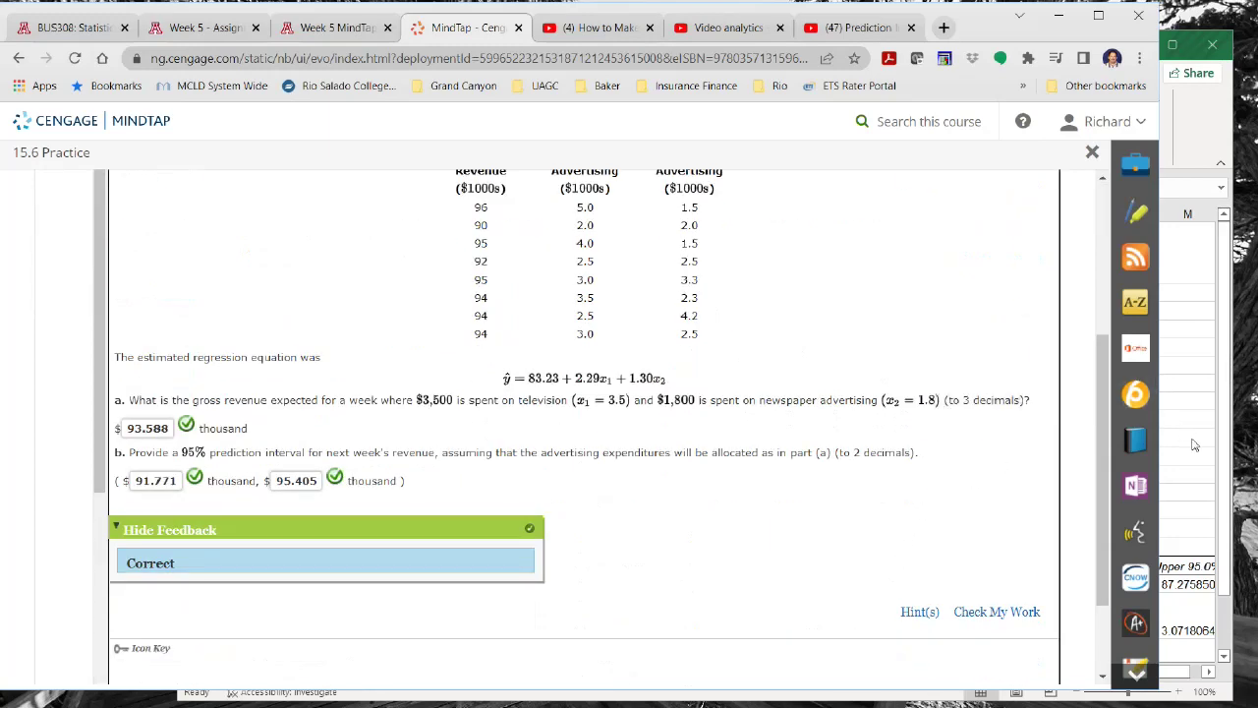
pyautogui.click(1174, 425)
pyautogui.doubleClick(281, 474)
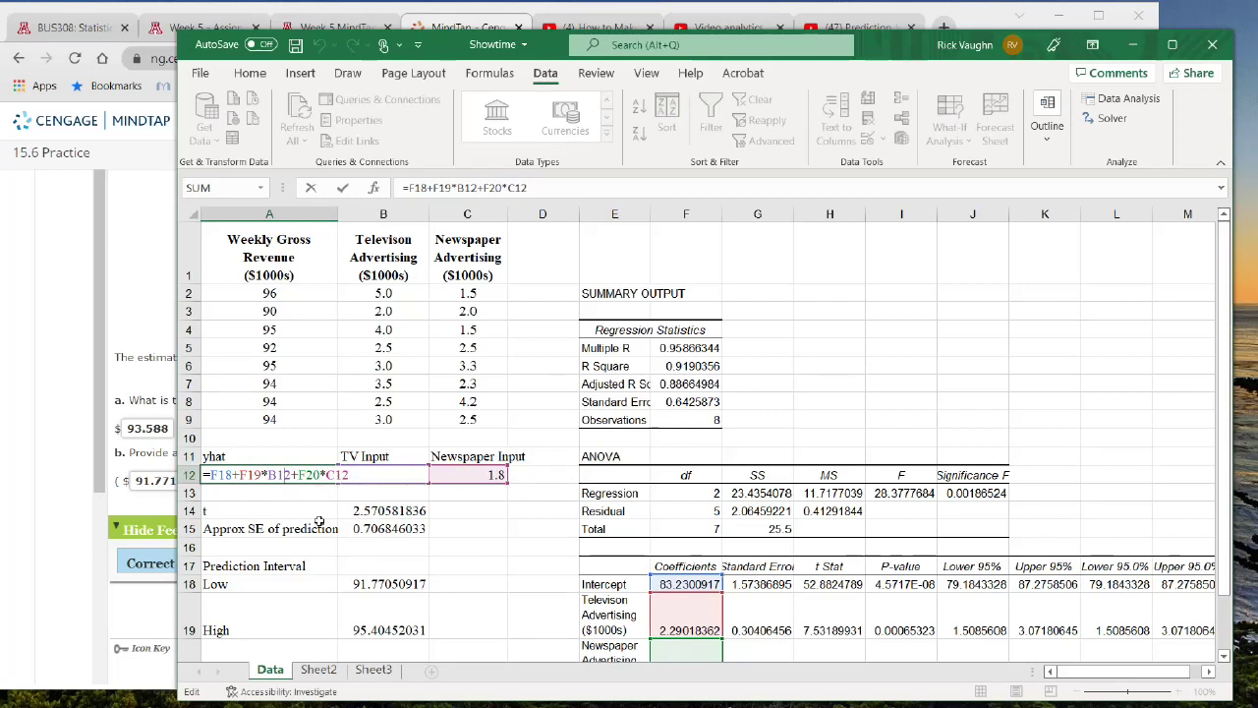
# - Leave A12 unchanged and view MindTap's correct answers 93.588, 91.771 and 95.405
pyautogui.press('Return')
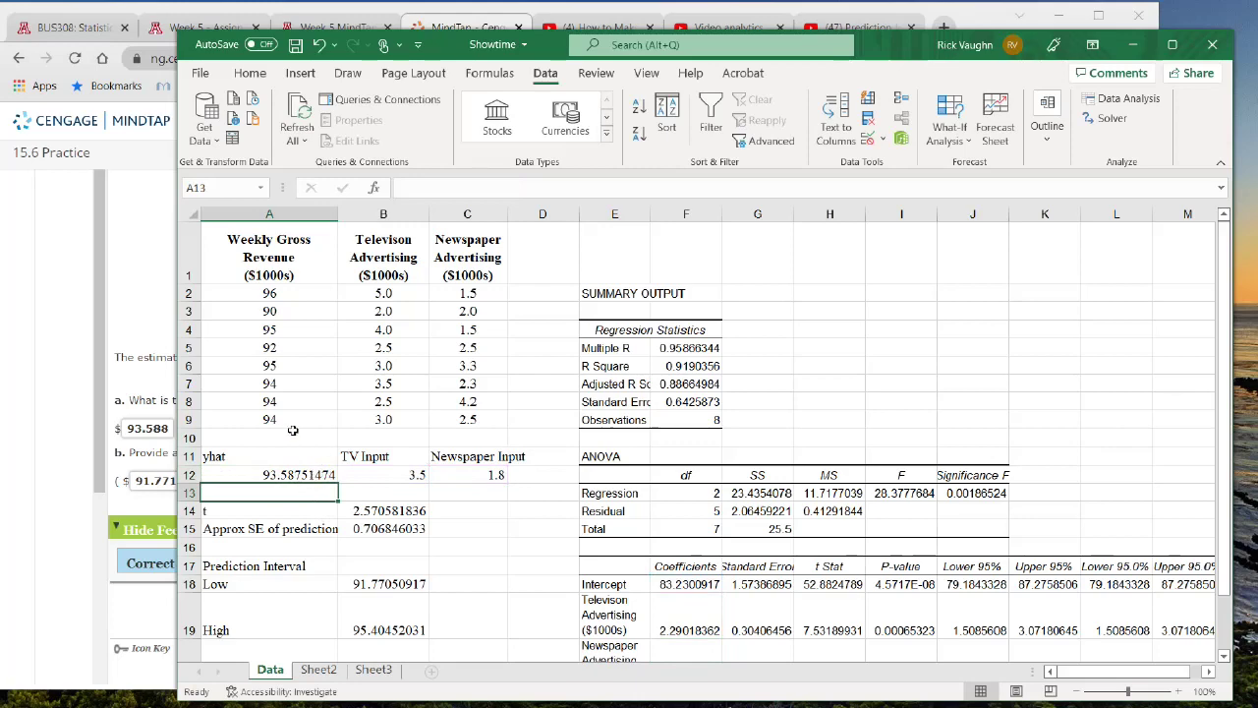
pyautogui.click(72, 406)
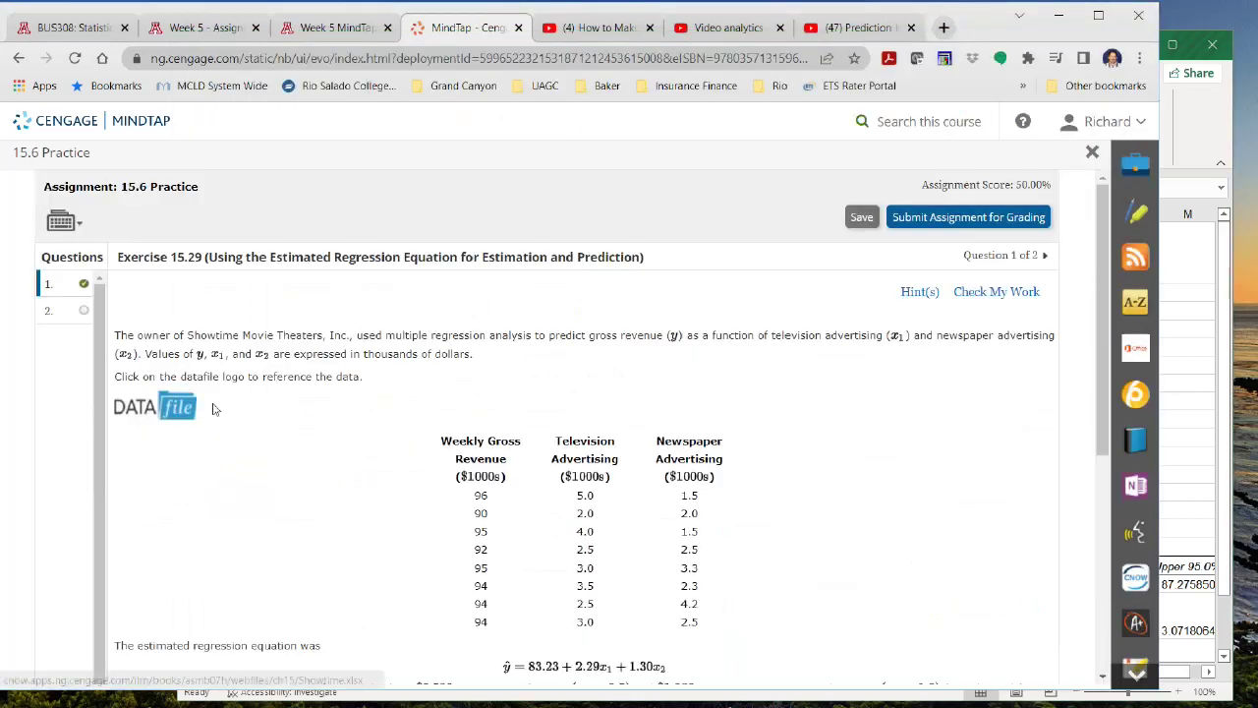
pyautogui.scroll(-5, 261, 426)
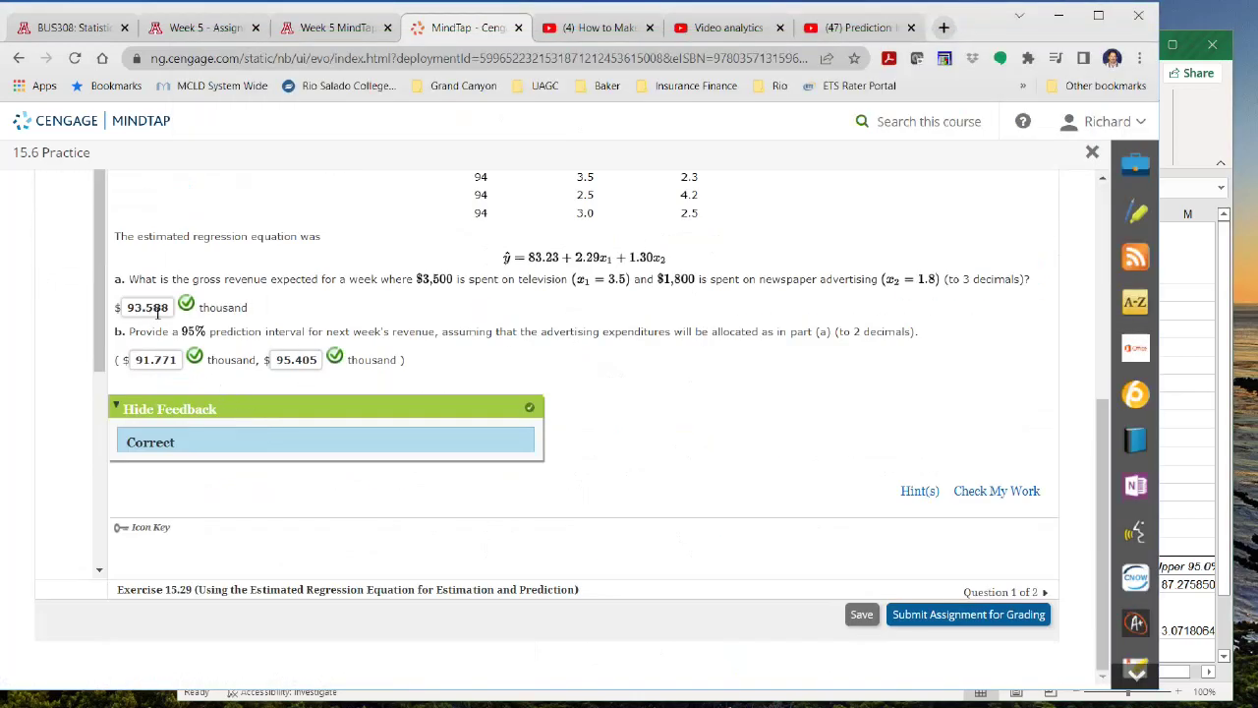
# - Give A12 a Number format and reduce its decimals so the y-hat shows 93.588
pyautogui.click(1183, 407)
pyautogui.click(286, 474)
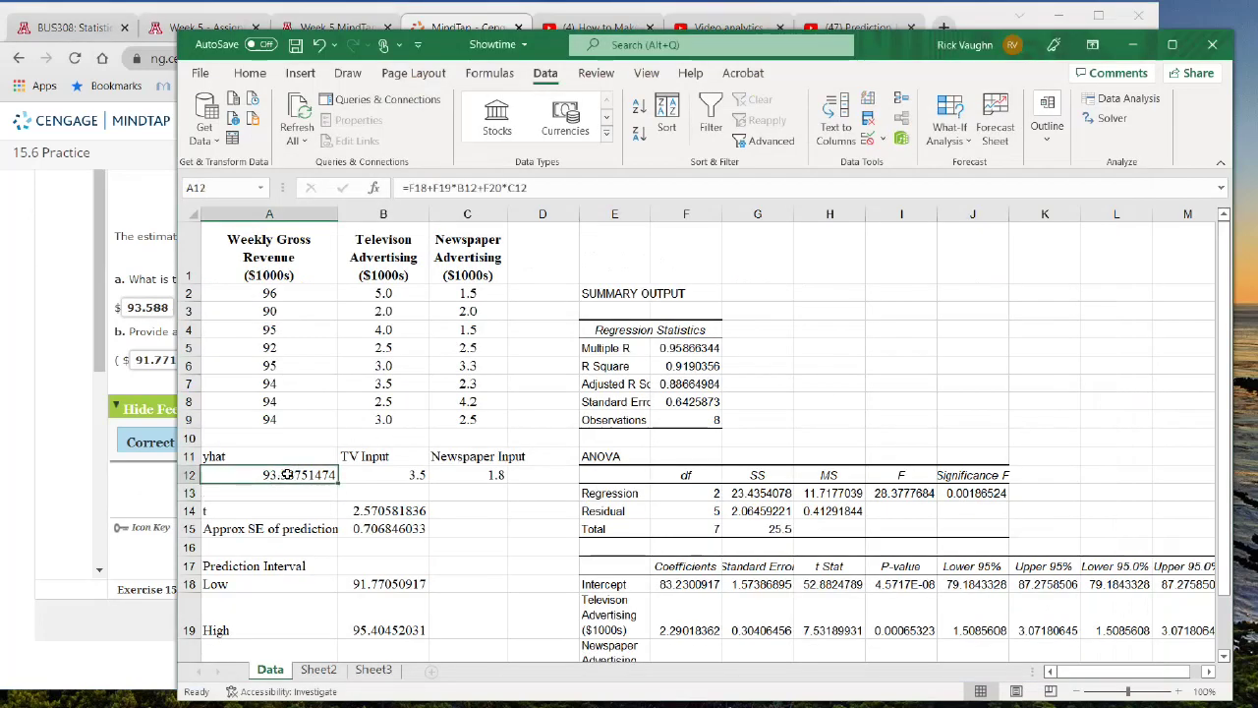
pyautogui.click(250, 75)
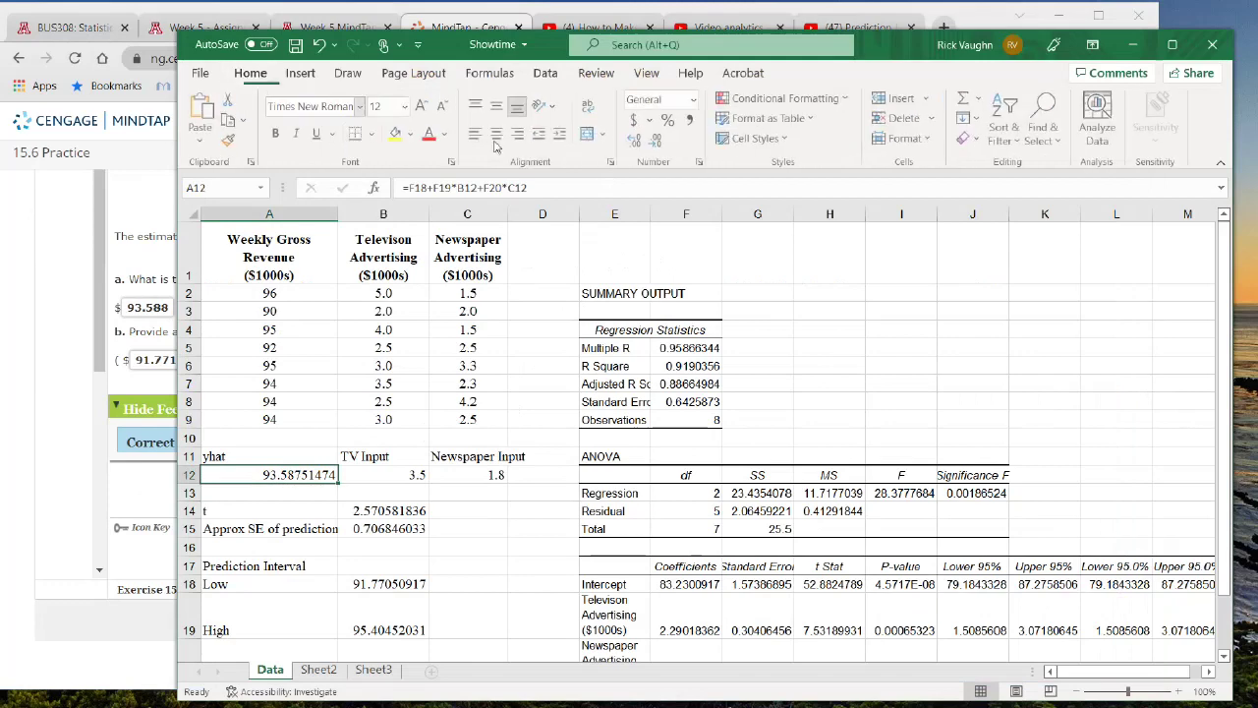
pyautogui.click(657, 141)
pyautogui.click(636, 142)
pyautogui.click(636, 141)
pyautogui.click(636, 142)
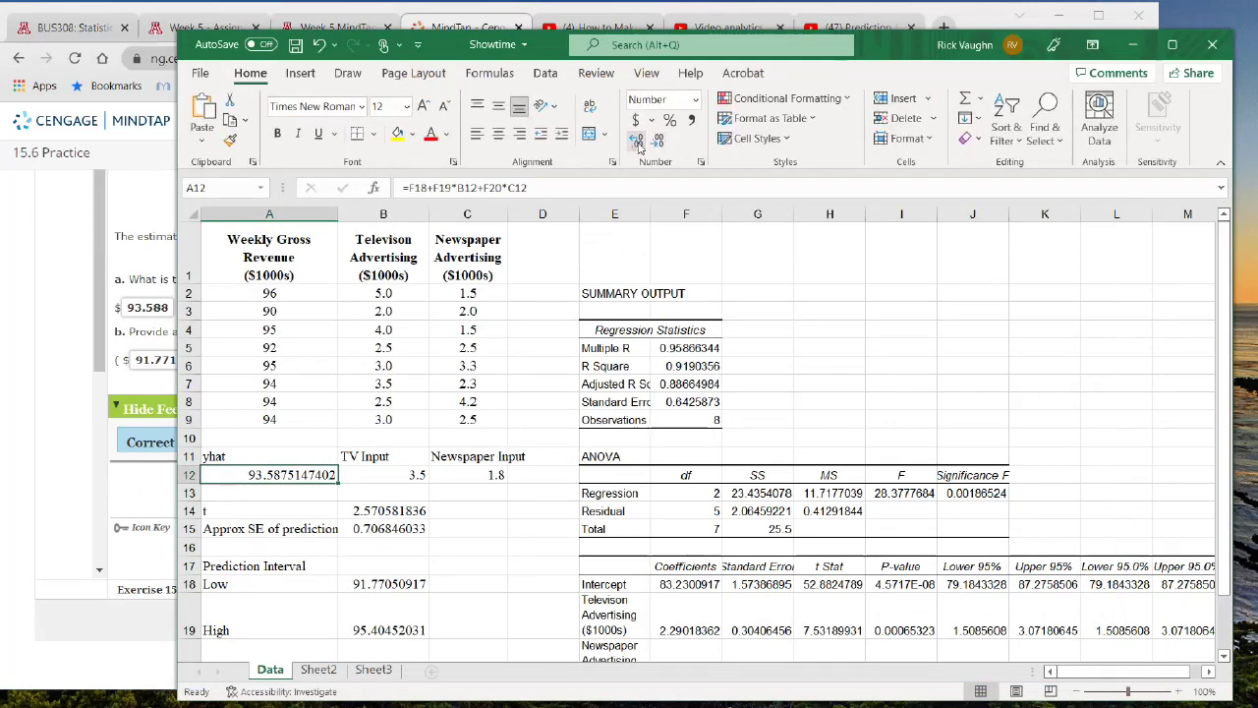
pyautogui.click(659, 143)
pyautogui.click(658, 143)
pyautogui.click(658, 143)
pyautogui.click(658, 142)
pyautogui.click(658, 143)
pyautogui.click(658, 143)
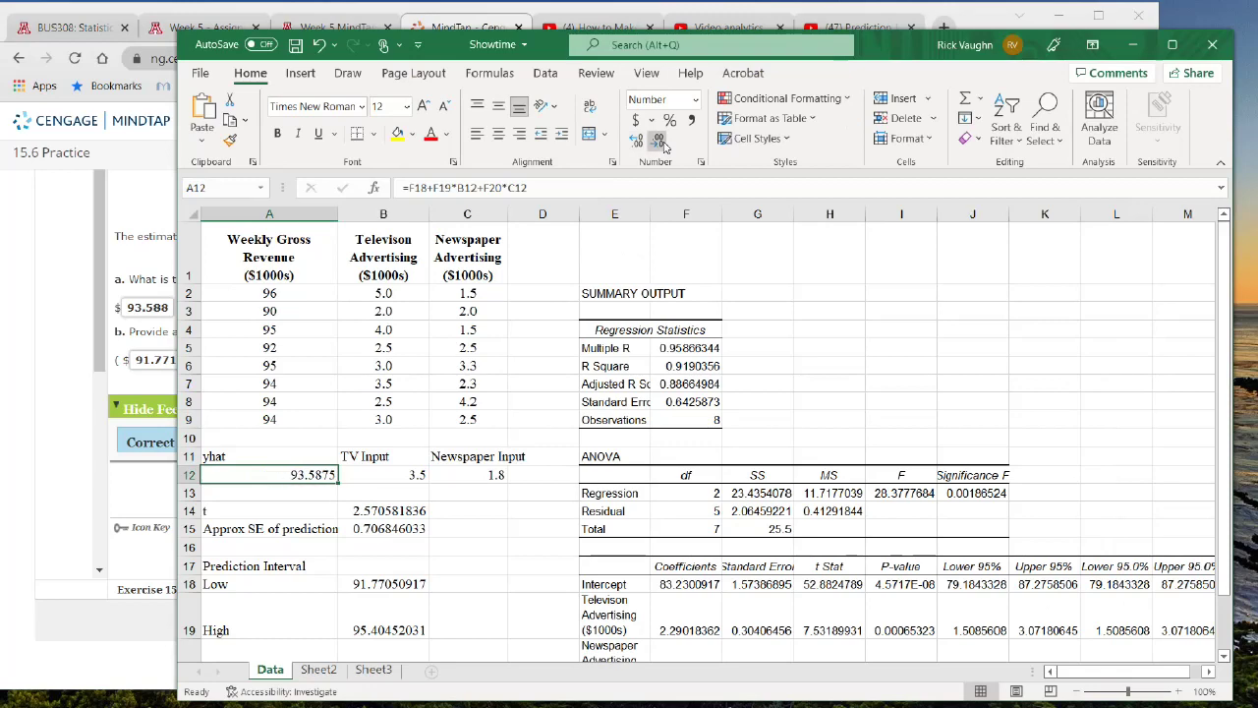
pyautogui.click(661, 143)
pyautogui.click(513, 527)
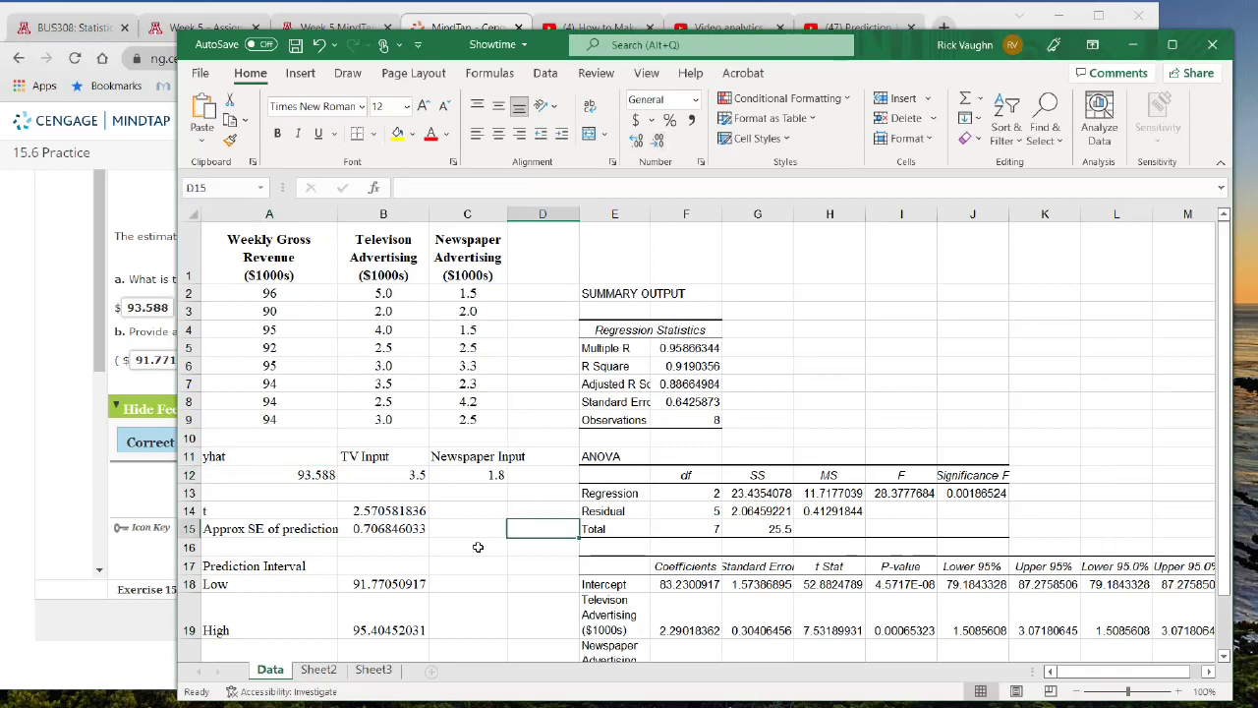
pyautogui.click(93, 491)
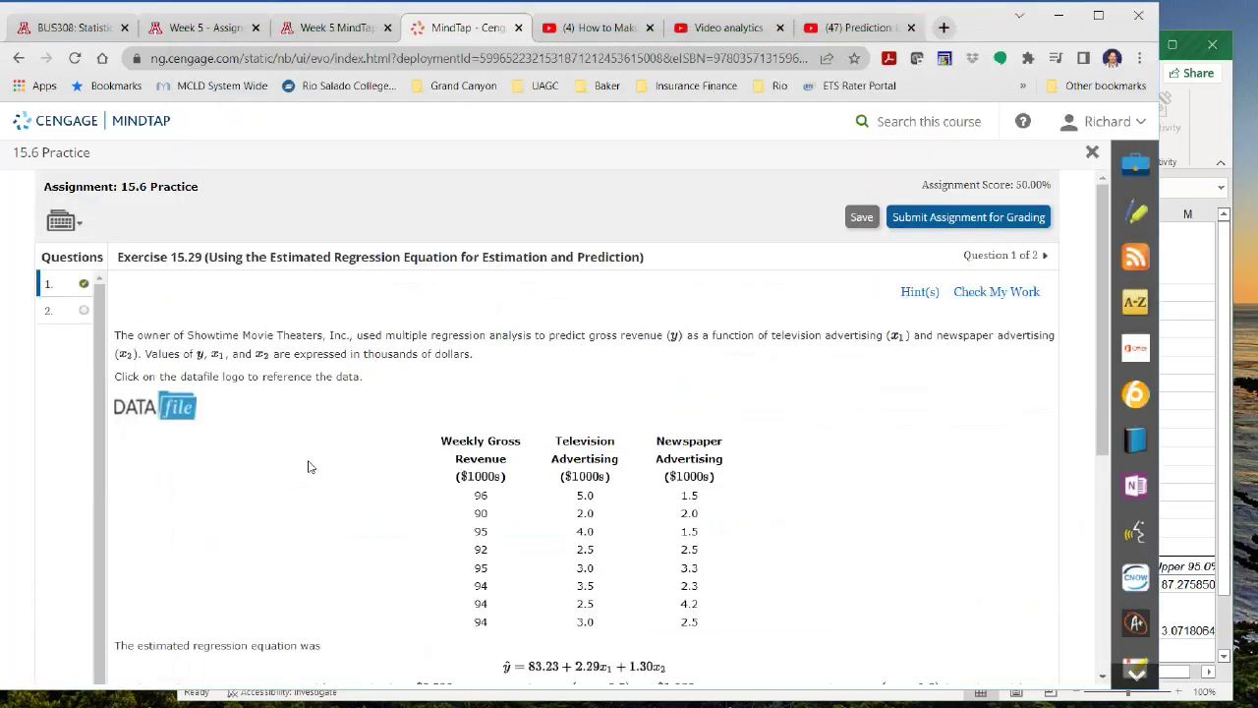
pyautogui.scroll(-5, 407, 499)
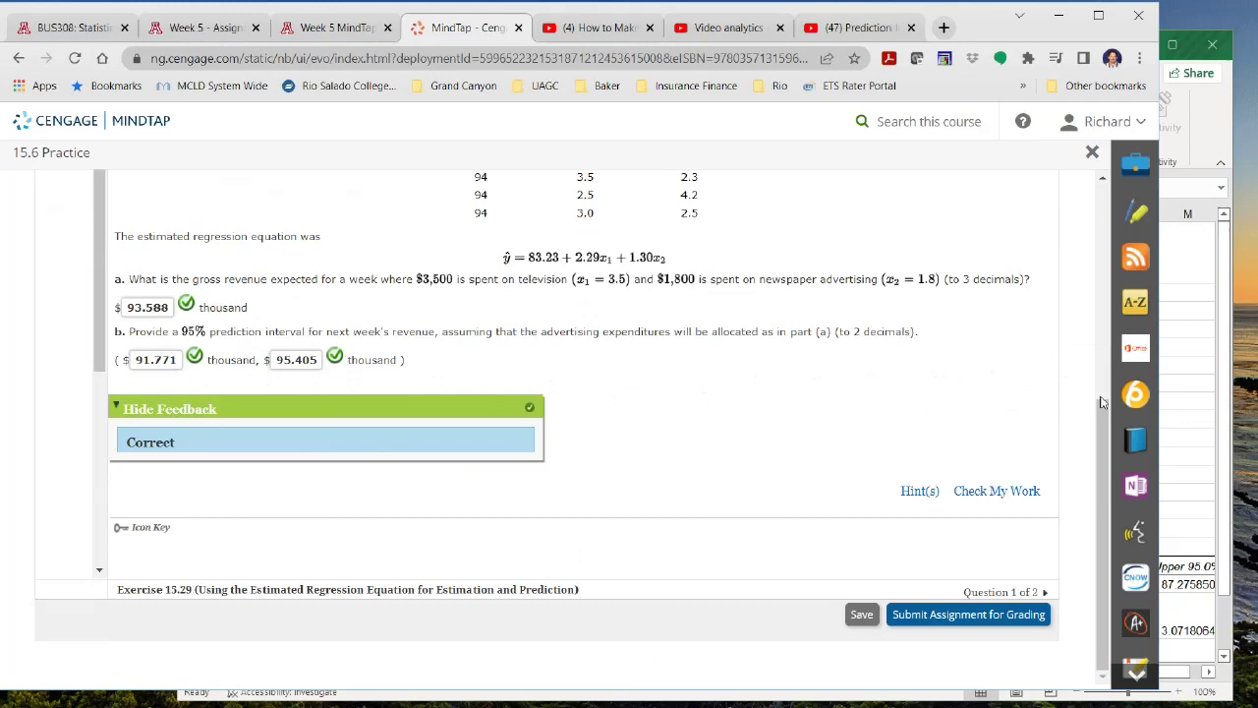
pyautogui.hotkey('alt', 'Tab')
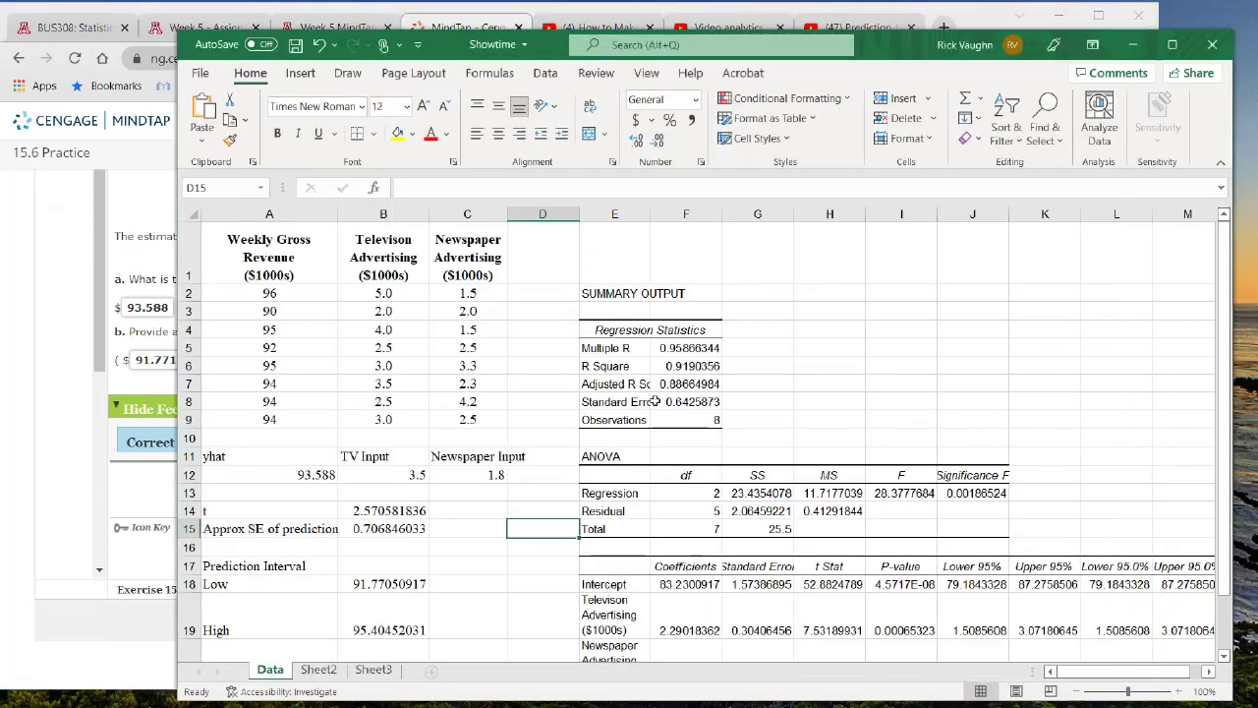
pyautogui.click(403, 512)
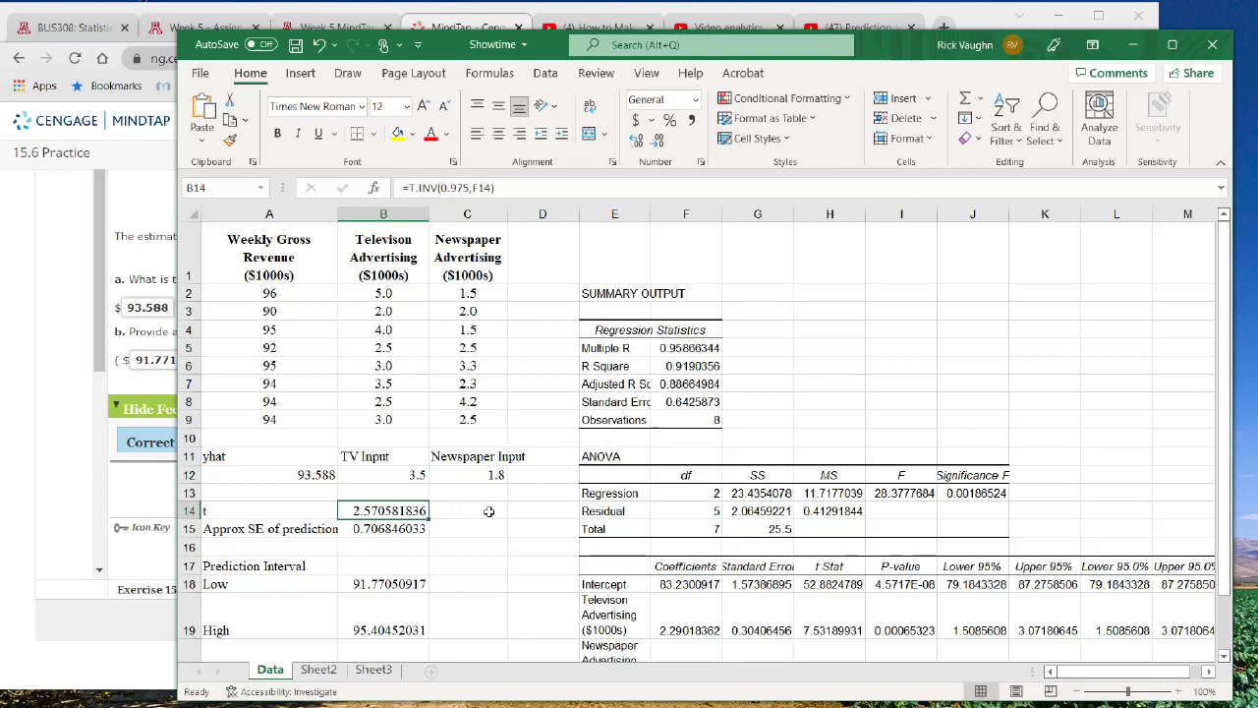
pyautogui.click(454, 533)
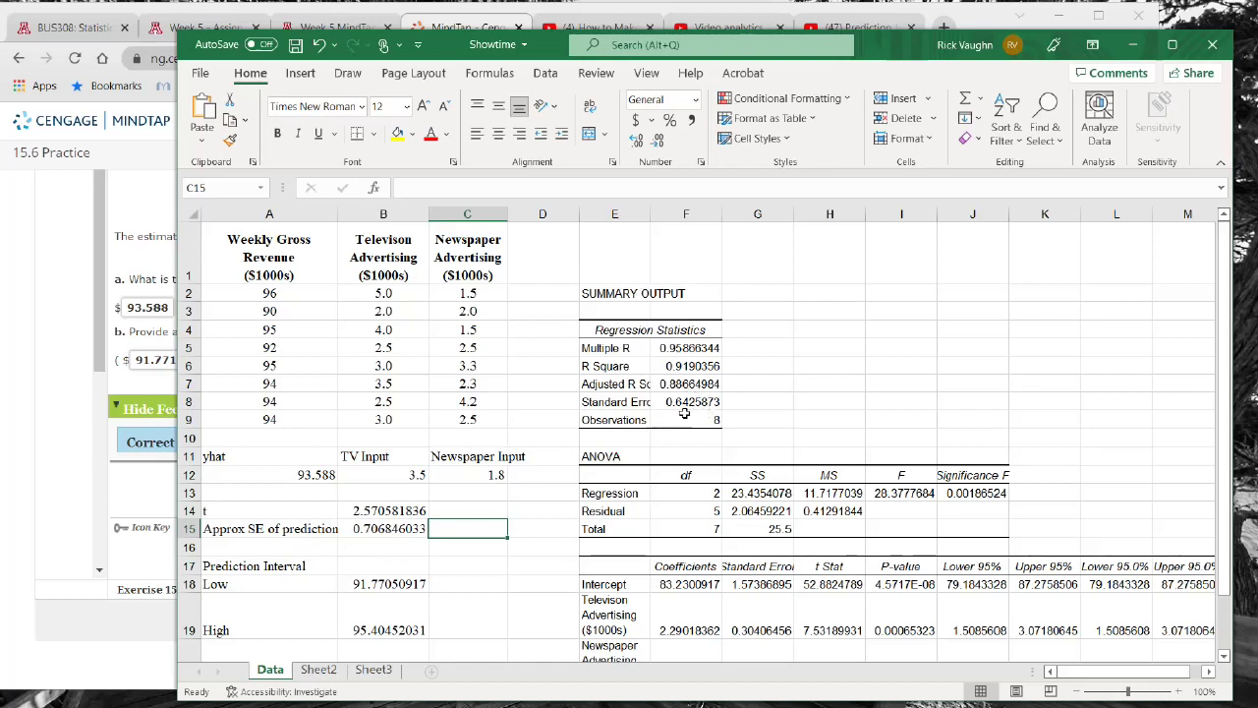
# - Enter =F8*1.1 in B15 for an approximate SE of 0.706846033
pyautogui.click(376, 534)
pyautogui.write('=F8*1.1')
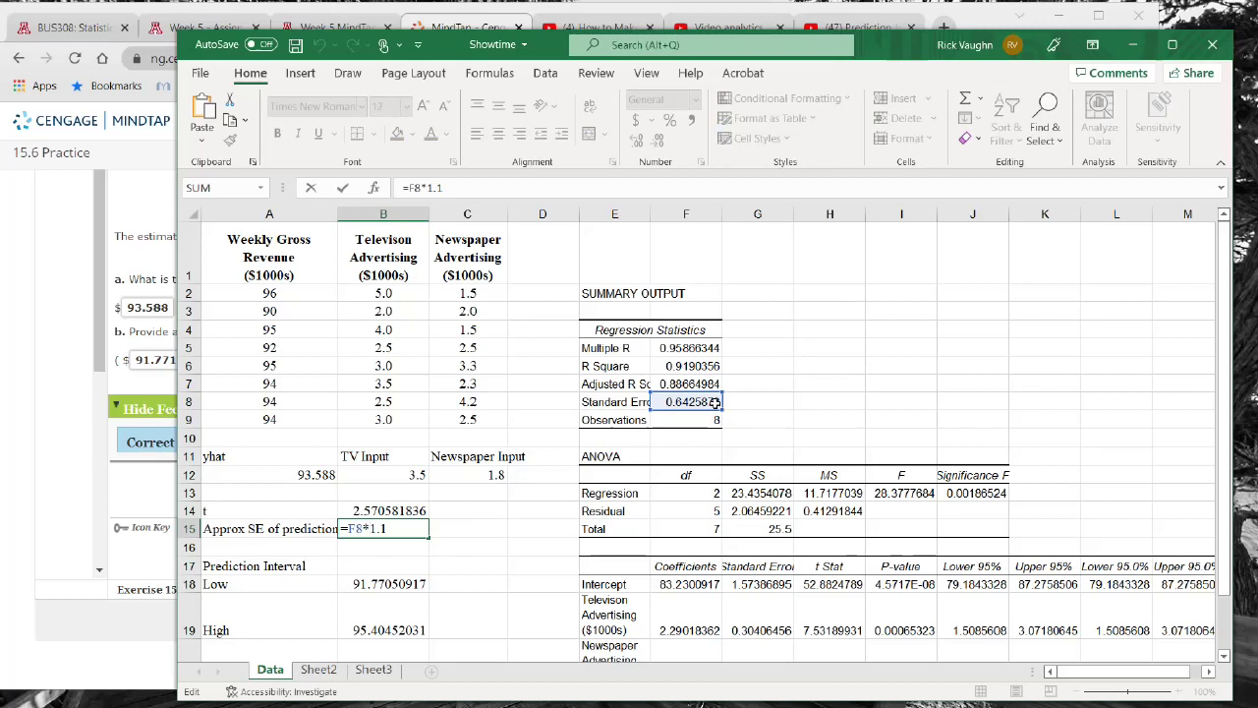
pyautogui.press('Return')
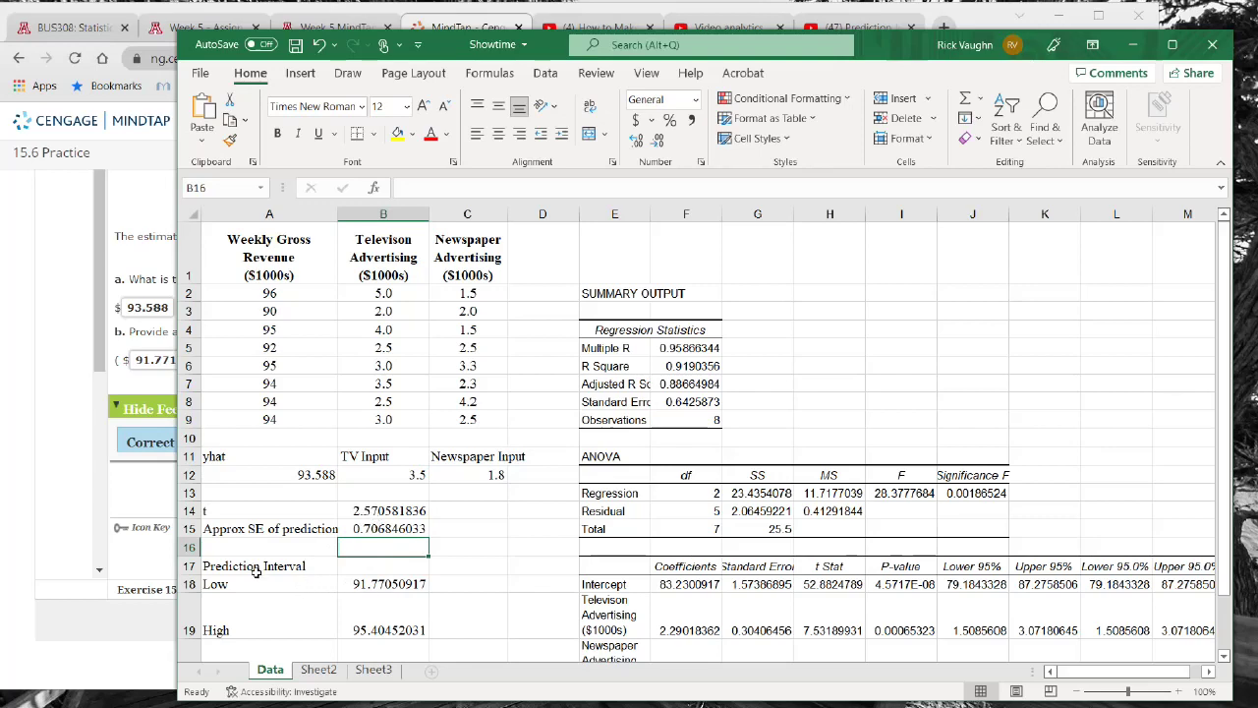
# - Confirm the interval bounds B18 =A12-B14*B15 and B19 =A12+B14*B15 after checking MindTap
pyautogui.click(130, 488)
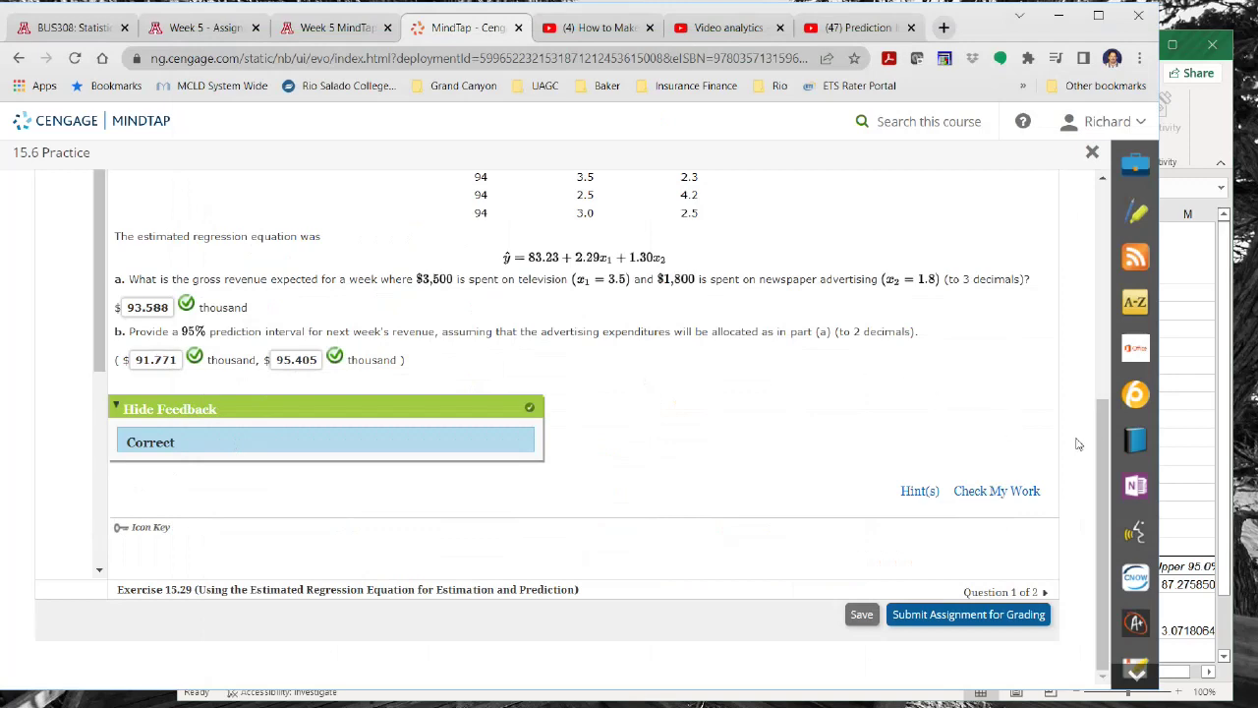
pyautogui.click(1184, 443)
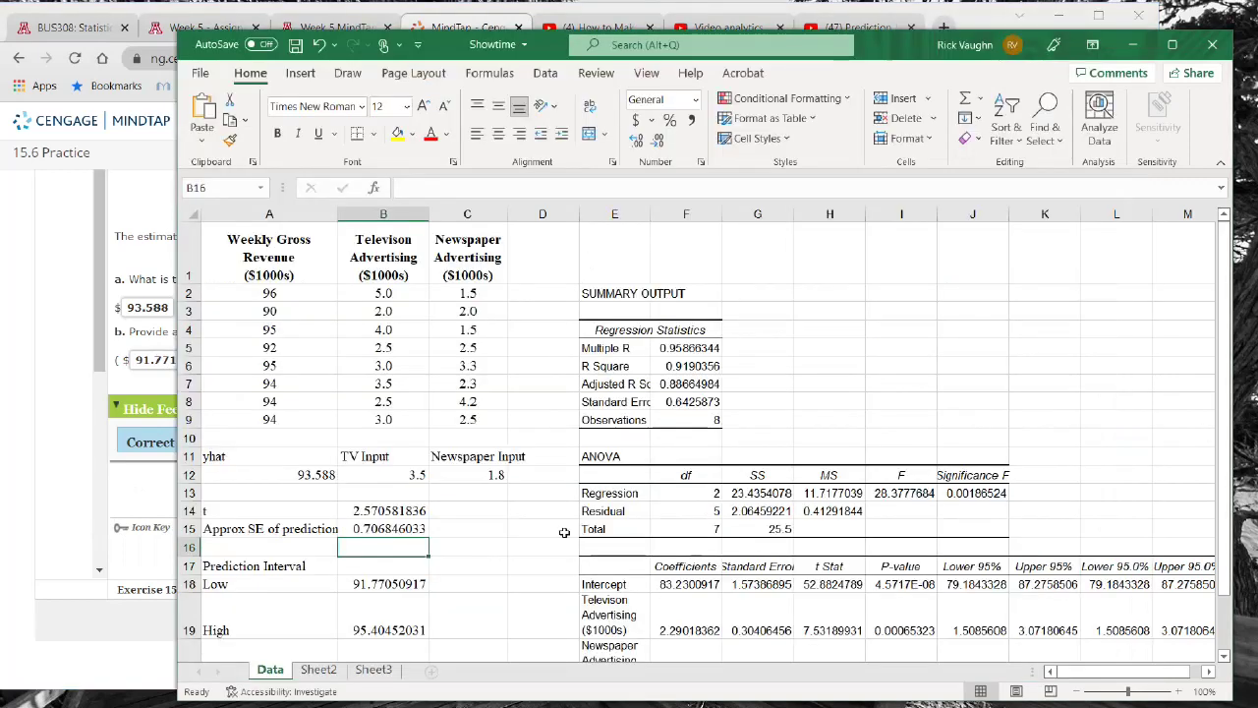
pyautogui.doubleClick(383, 584)
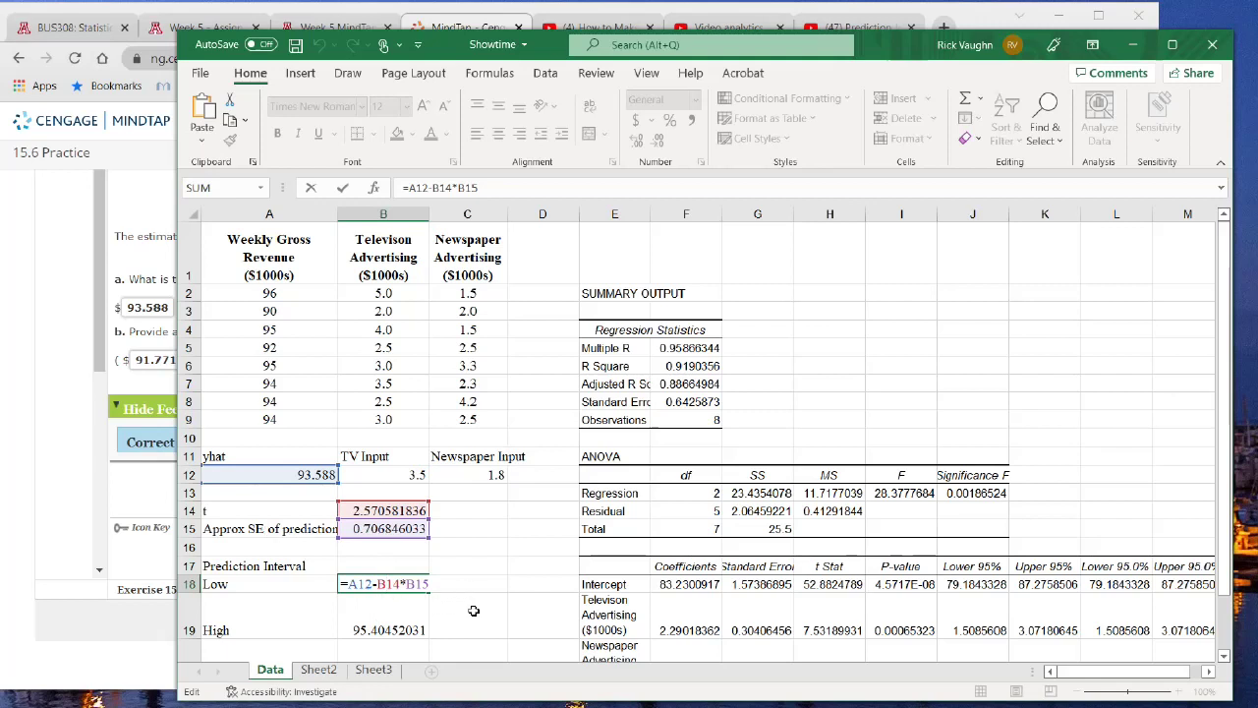
pyautogui.press('Return')
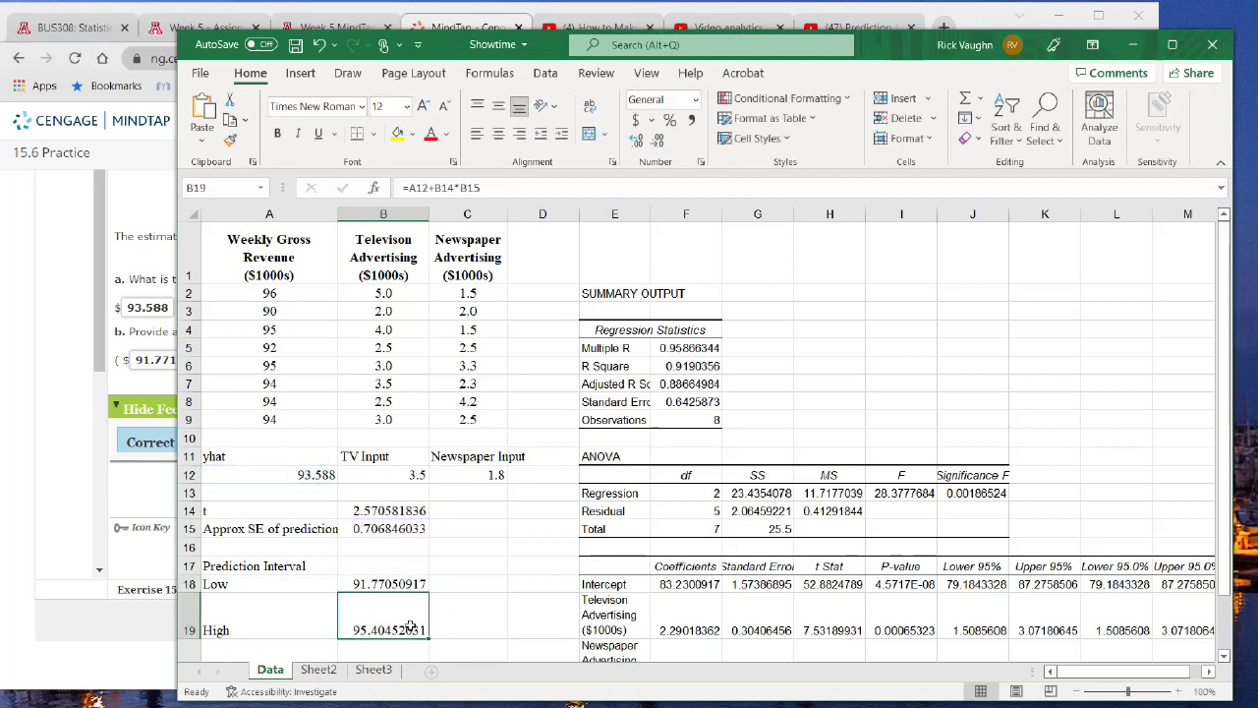
pyautogui.doubleClick(406, 623)
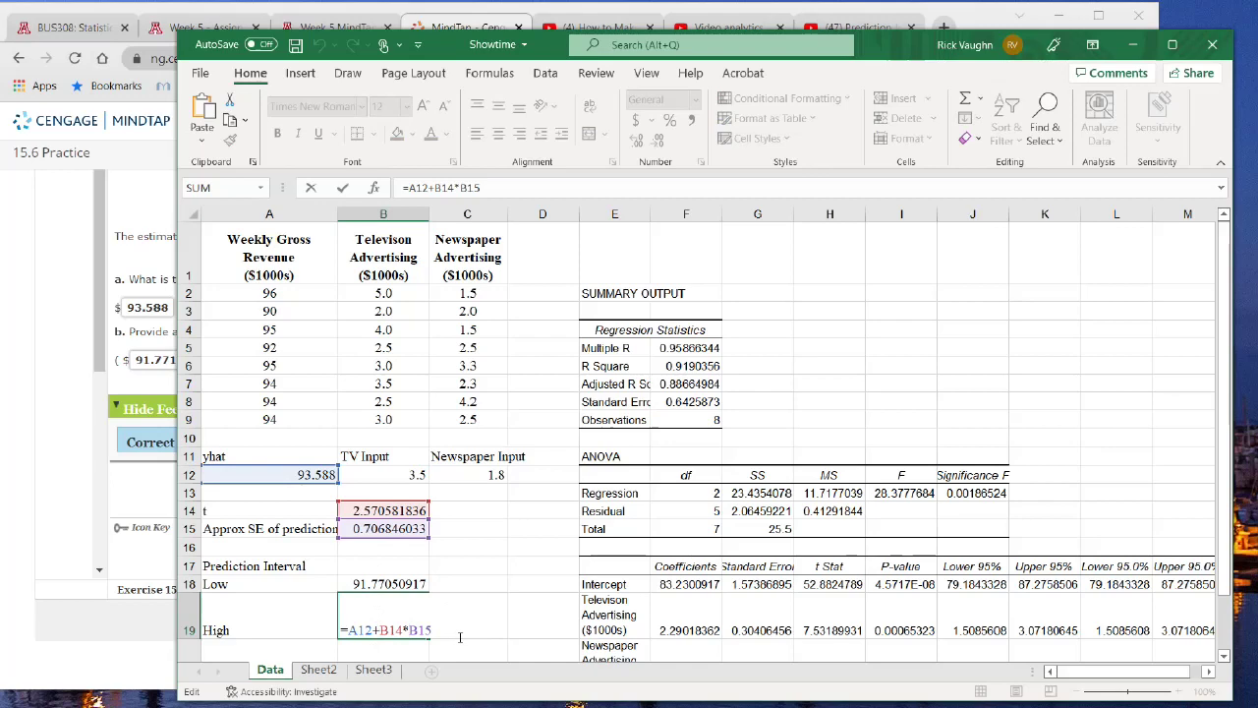
pyautogui.press('Return')
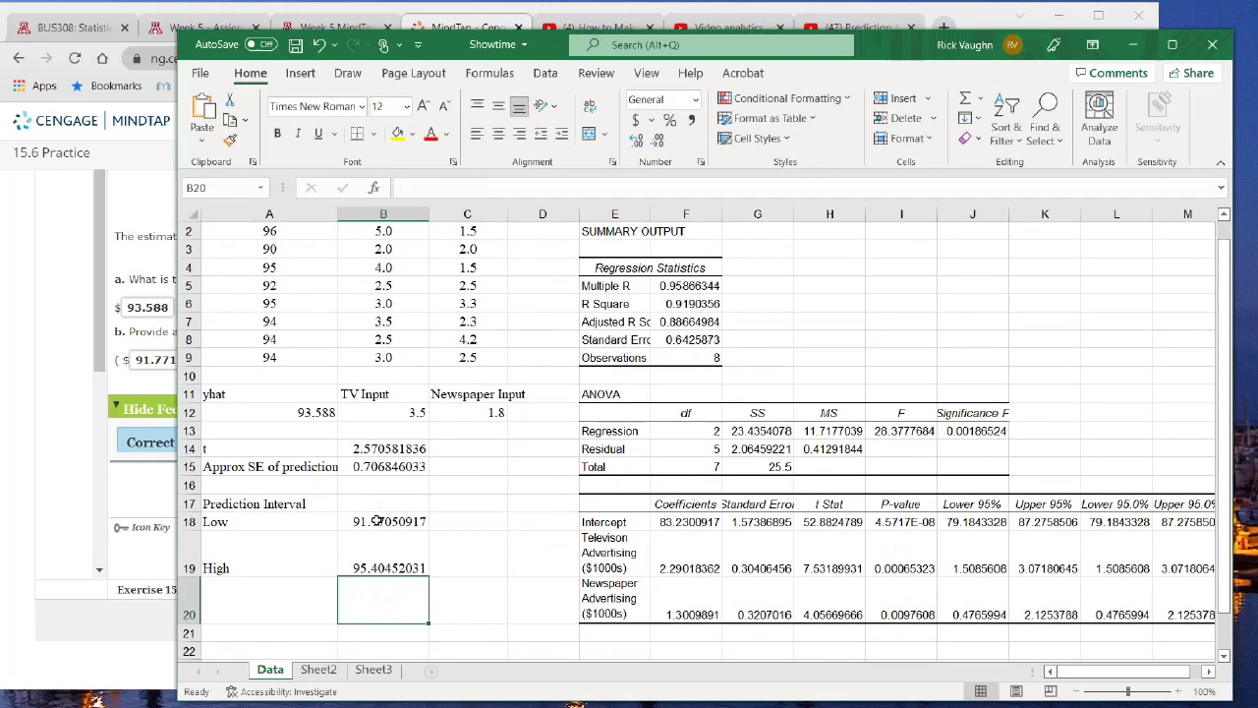
pyautogui.click(152, 505)
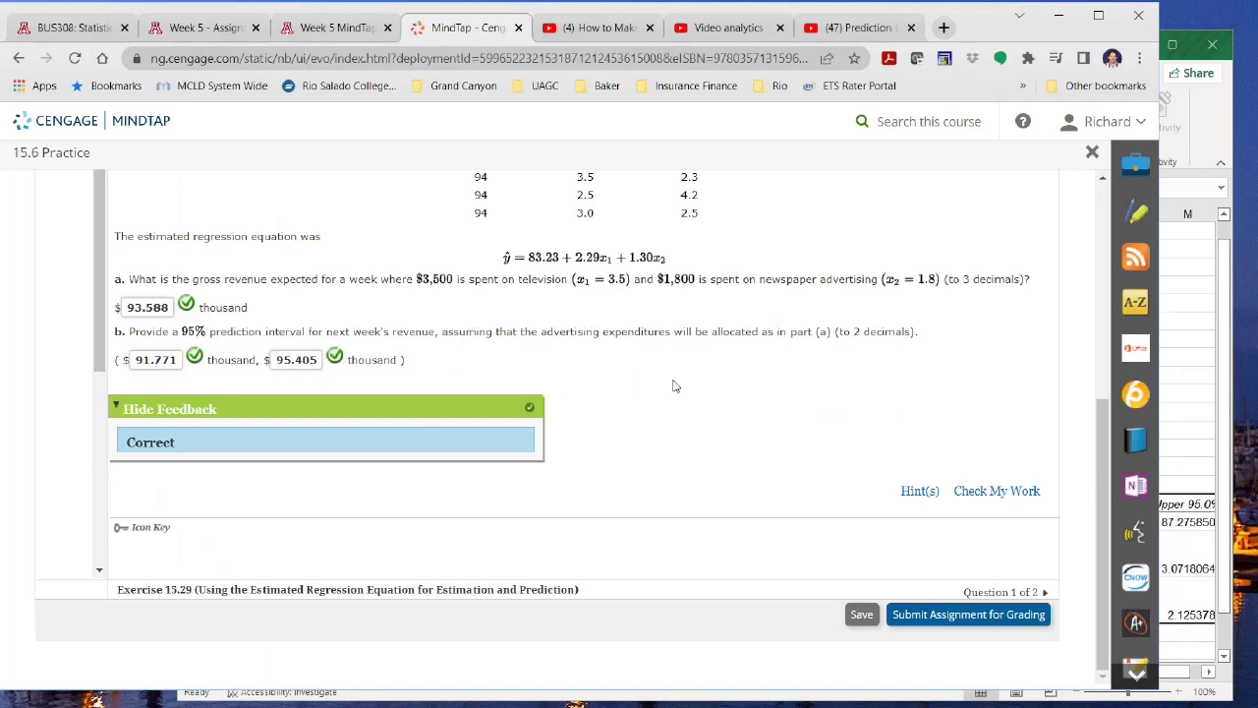
pyautogui.click(1184, 413)
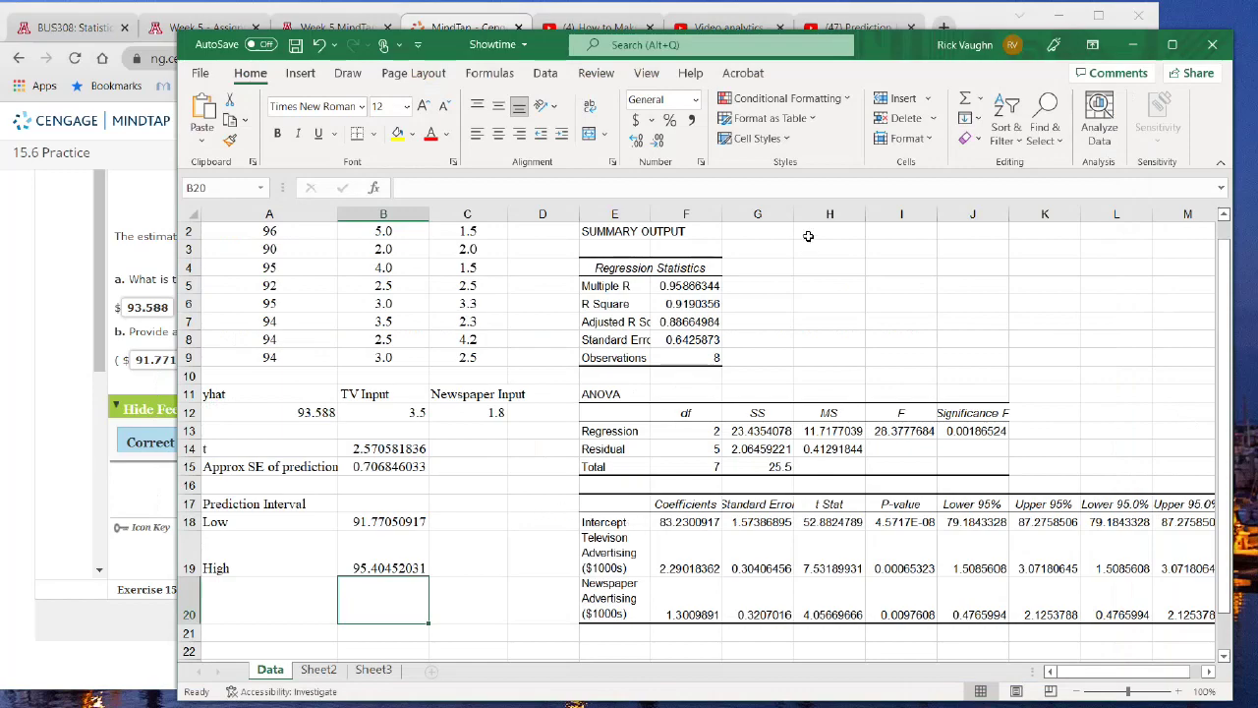
pyautogui.moveTo(897, 55); pyautogui.dragTo(918, 62)
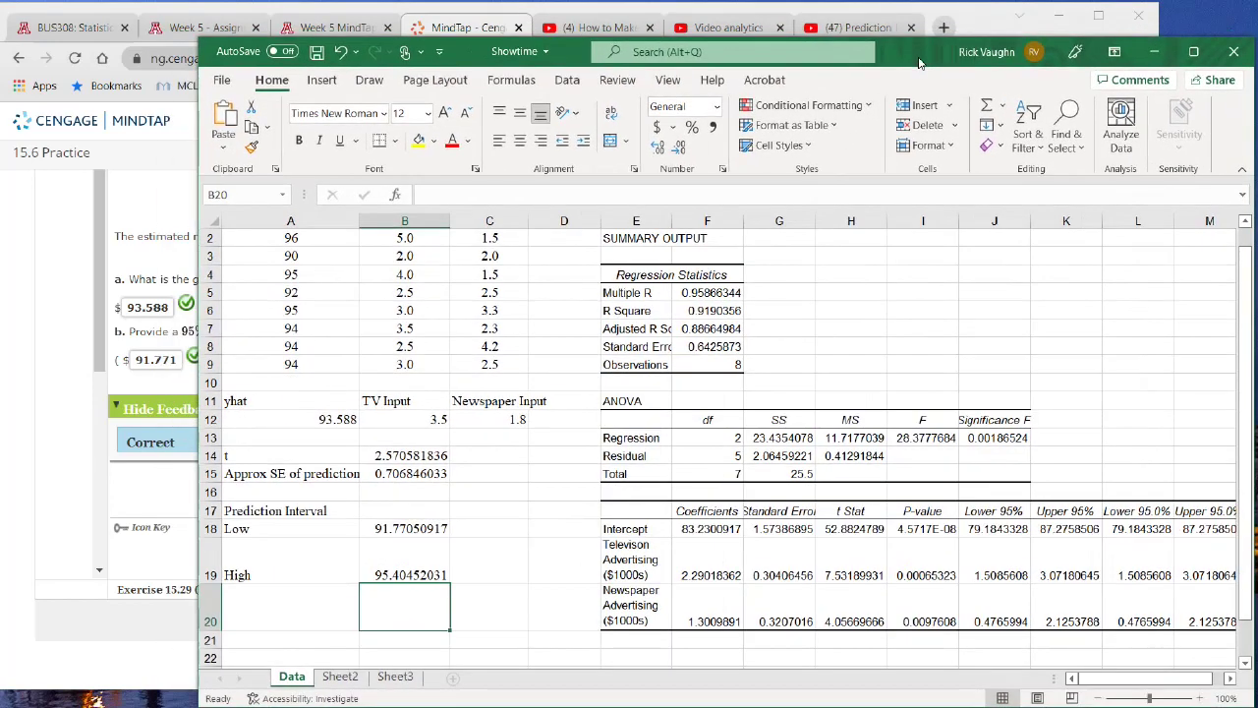